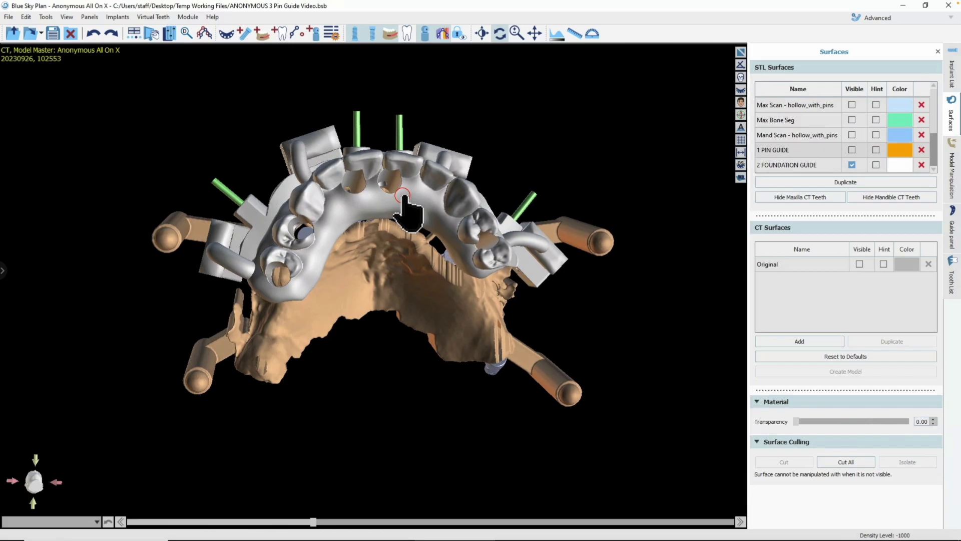
# Examine the foundation guide and temporary denture seated on the maxillary model from the occlusal and frontal sides.
pyautogui.moveTo(405, 202); pyautogui.dragTo(418, 429)
pyautogui.moveTo(497, 125); pyautogui.dragTo(401, 198)
pyautogui.moveTo(349, 166); pyautogui.dragTo(466, 227)
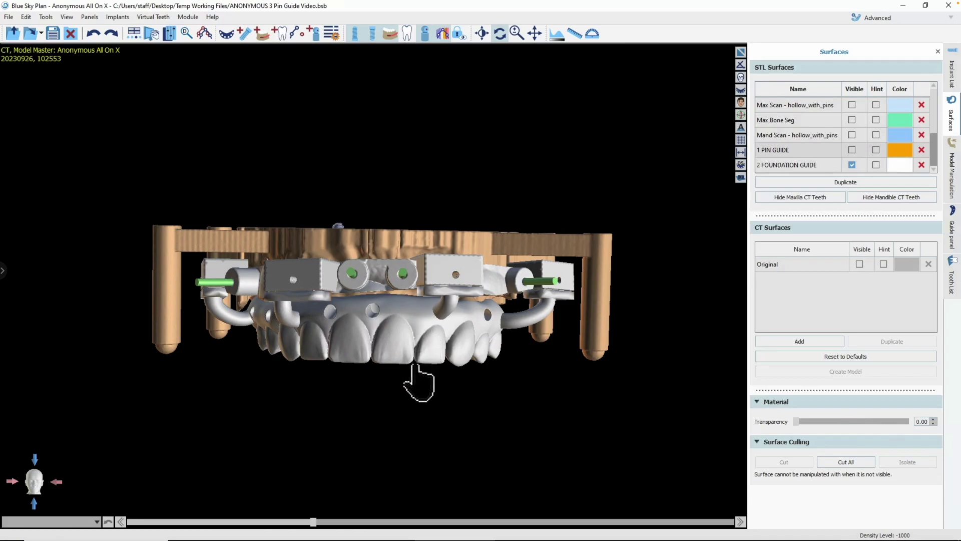
pyautogui.moveTo(406, 393); pyautogui.dragTo(278, 404)
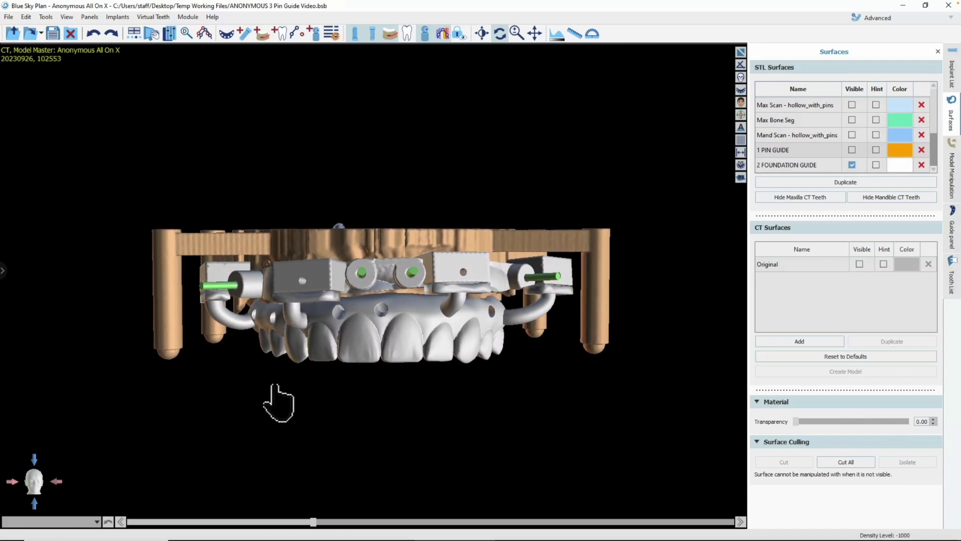
pyautogui.moveTo(536, 225); pyautogui.dragTo(503, 253)
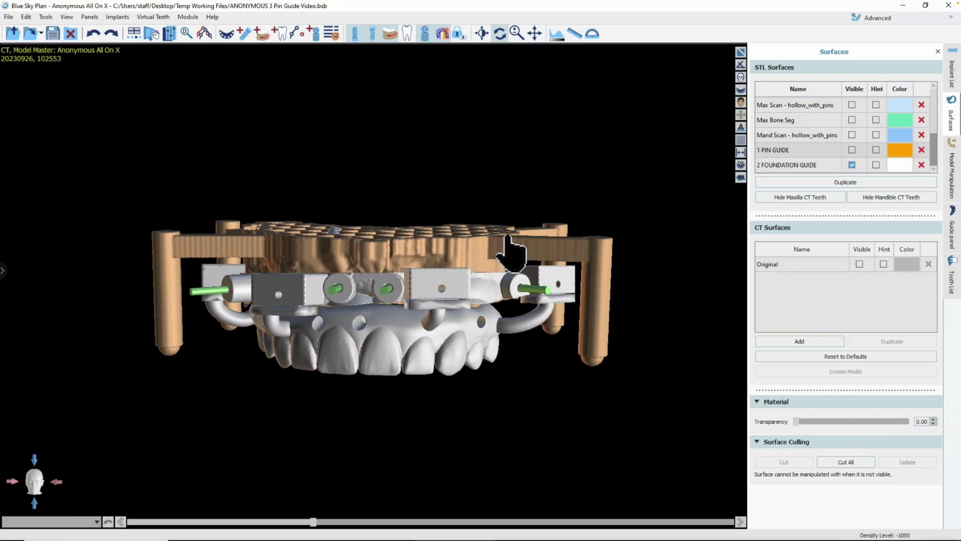
# Browse the implant systems offered as replacements for the 15 5*8 implant and leave the replacement dialog without changes.
pyautogui.click(953, 75)
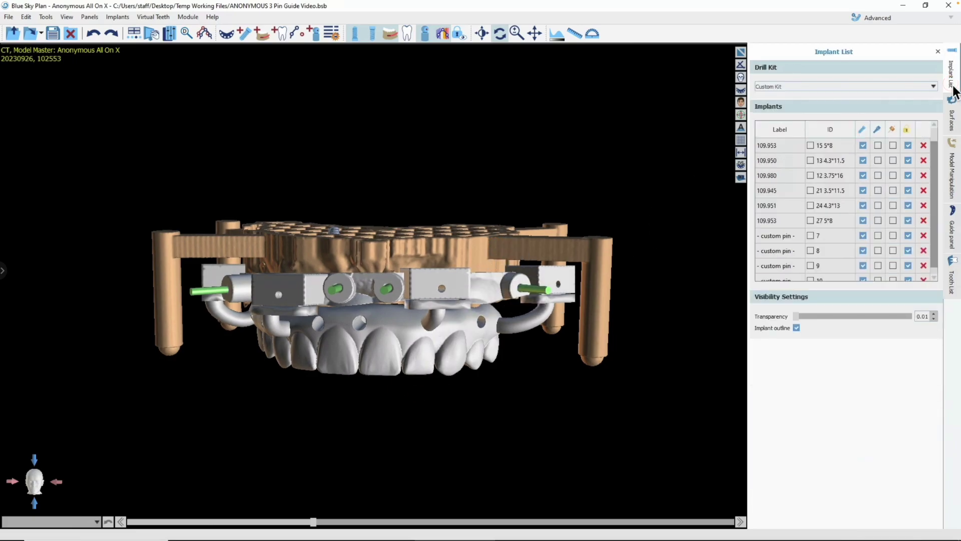
pyautogui.click(827, 145)
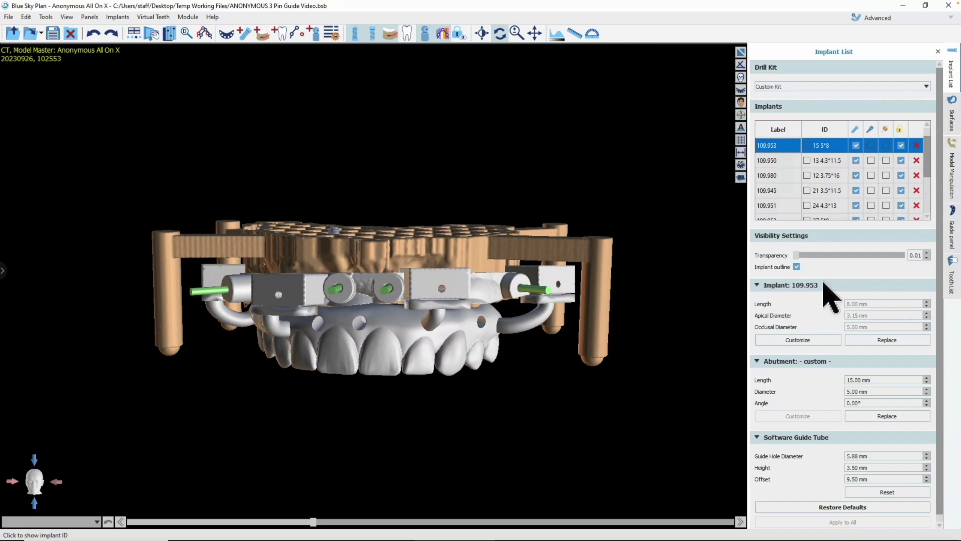
pyautogui.click(878, 345)
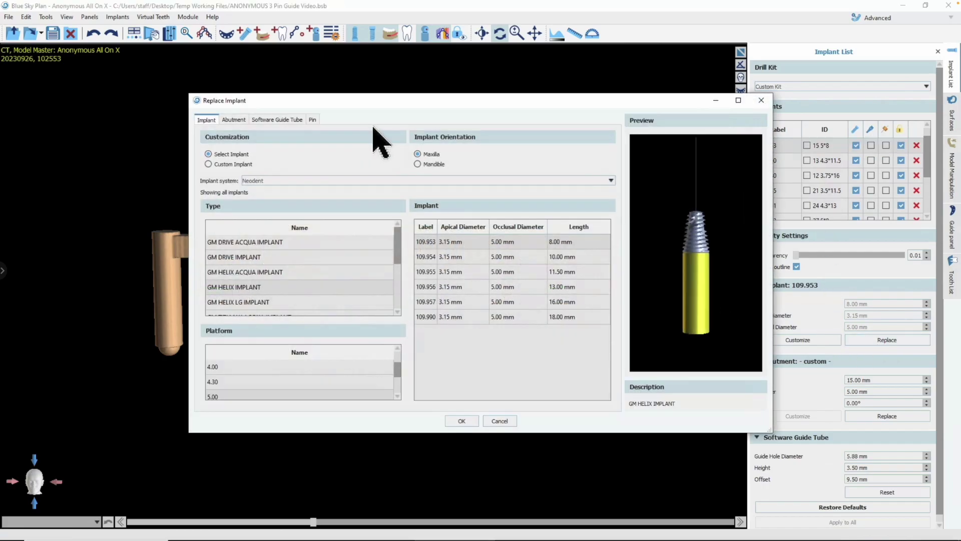
pyautogui.click(611, 180)
pyautogui.click(612, 212)
pyautogui.moveTo(615, 204)
pyautogui.mouseDown()
pyautogui.moveTo(605, 299)
pyautogui.moveTo(613, 207)
pyautogui.mouseUp()
pyautogui.click(764, 99)
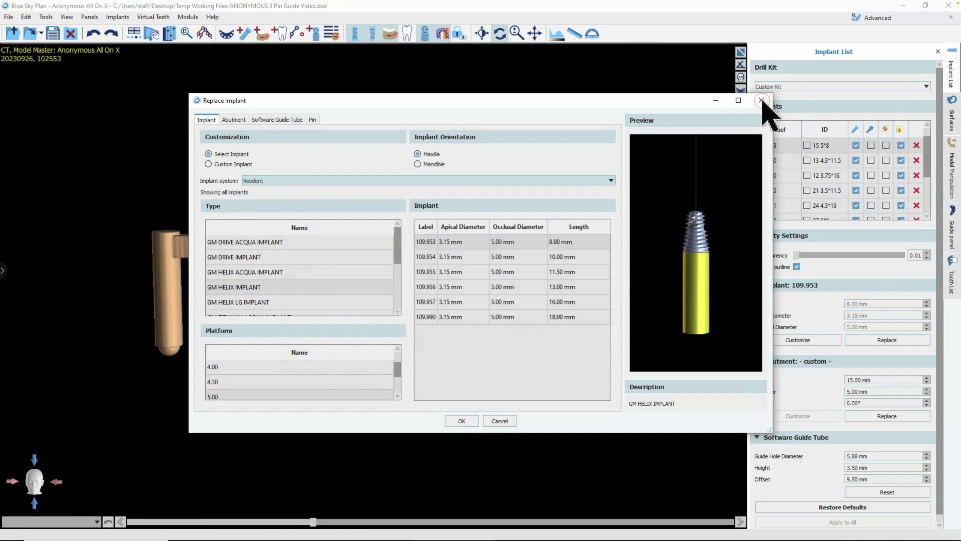
pyautogui.click(761, 100)
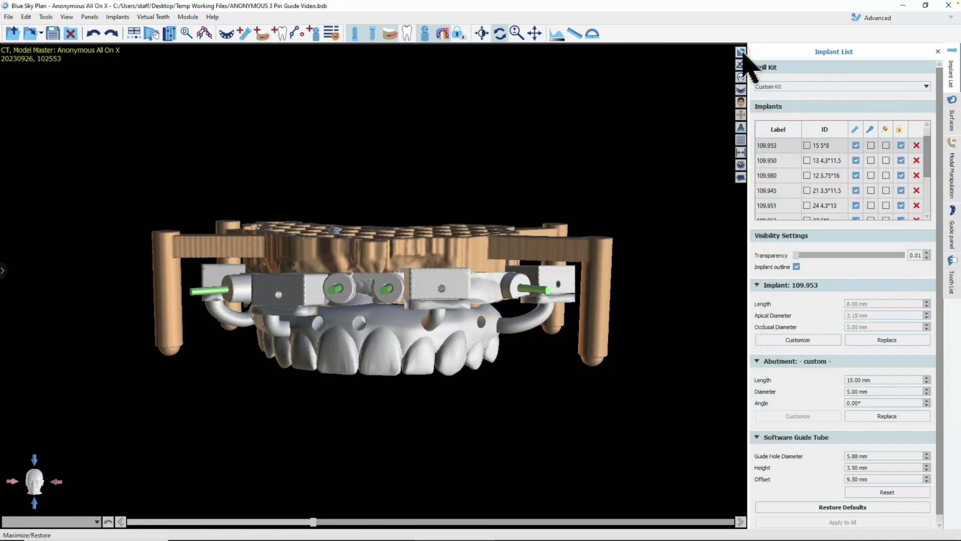
# Review the planned implants in the CT and panoramic views, and inspect the denture's access holes from the occlusal side in 3D.
pyautogui.click(741, 52)
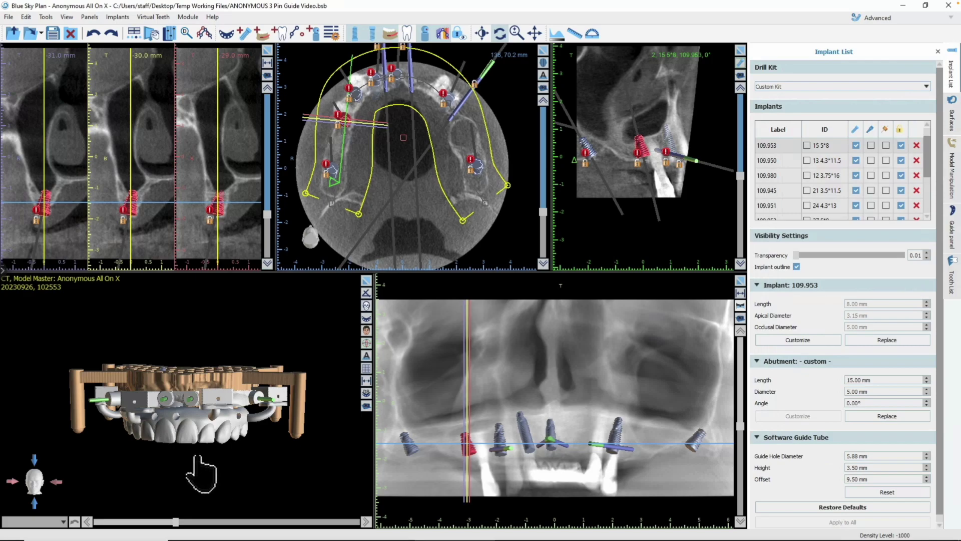
pyautogui.scroll(2, 271, 332)
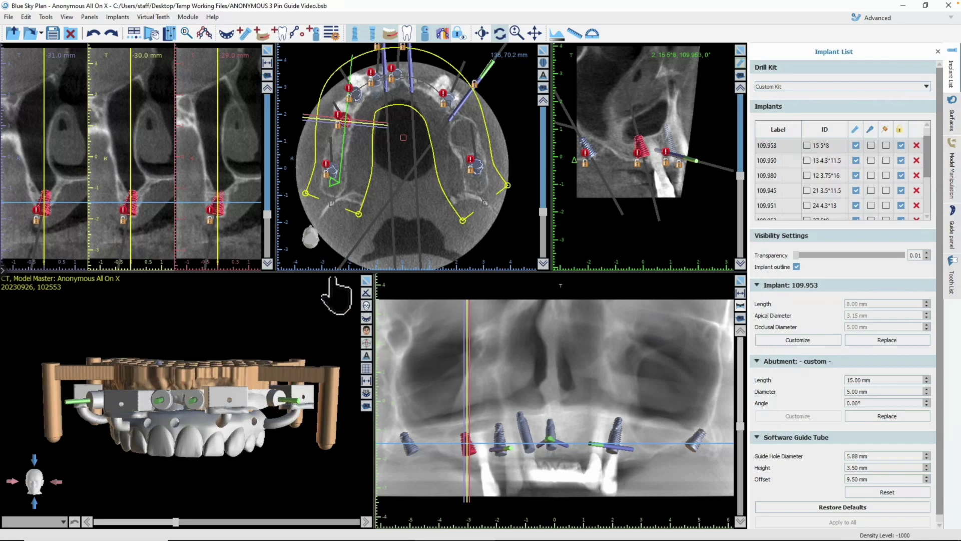
pyautogui.click(366, 281)
pyautogui.moveTo(340, 445); pyautogui.dragTo(380, 85)
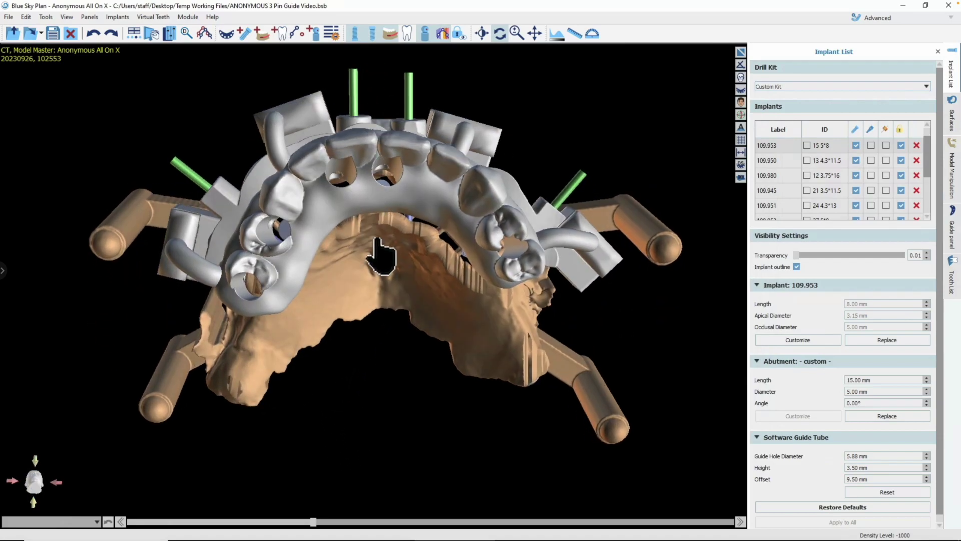
pyautogui.moveTo(365, 347); pyautogui.dragTo(371, 287)
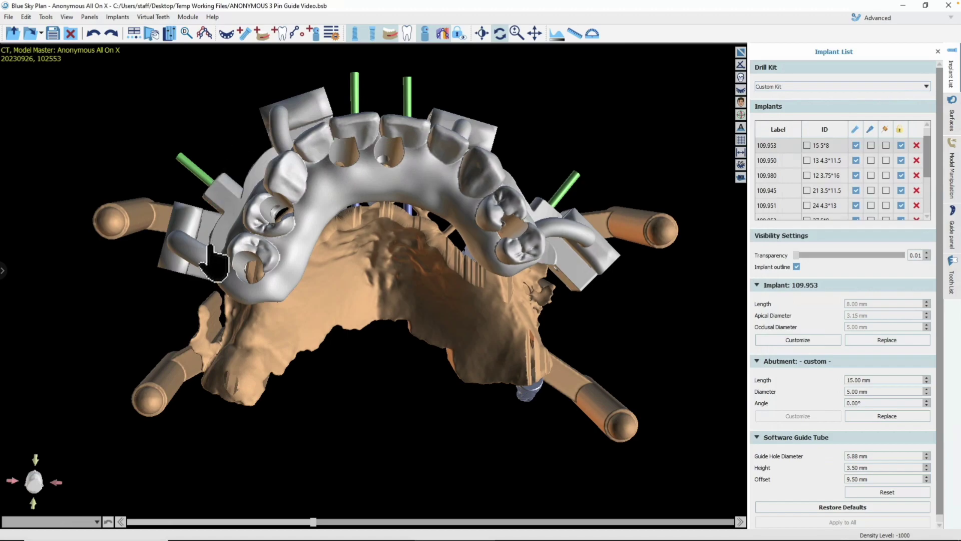
pyautogui.moveTo(429, 108); pyautogui.dragTo(428, 146)
# Hide the 4 Temp Dent surface, keeping 2 FOUNDATION GUIDE displayed.
pyautogui.click(825, 175)
pyautogui.click(953, 125)
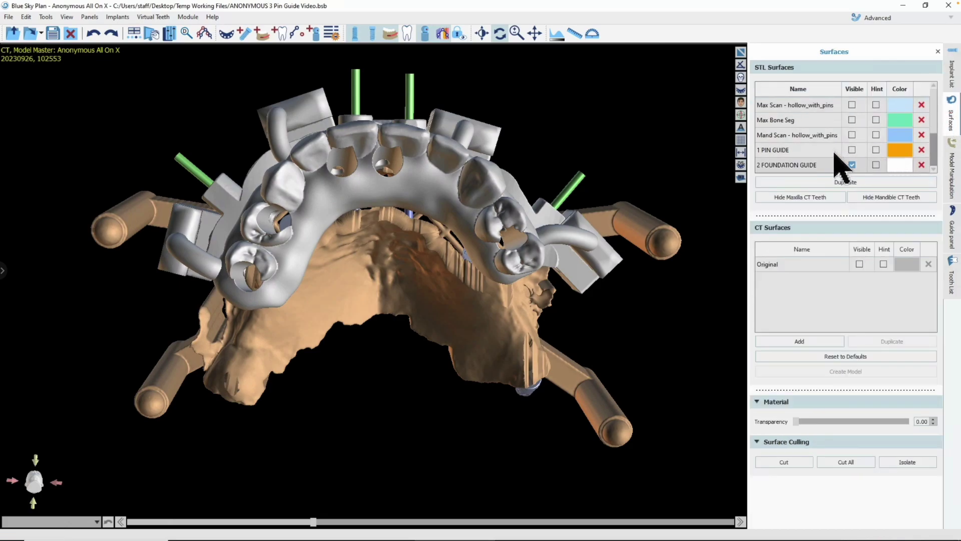
pyautogui.click(852, 165)
pyautogui.click(852, 165)
pyautogui.scroll(3, 866, 163)
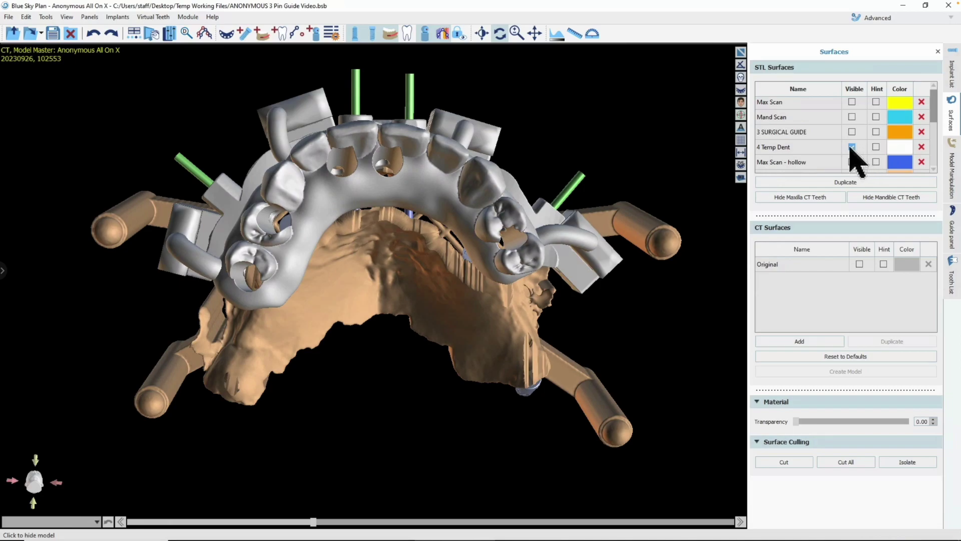
pyautogui.click(852, 147)
# Display 3 SURGICAL GUIDE on the foundation guide, examine how it seats from several angles, and hide it again.
pyautogui.click(852, 132)
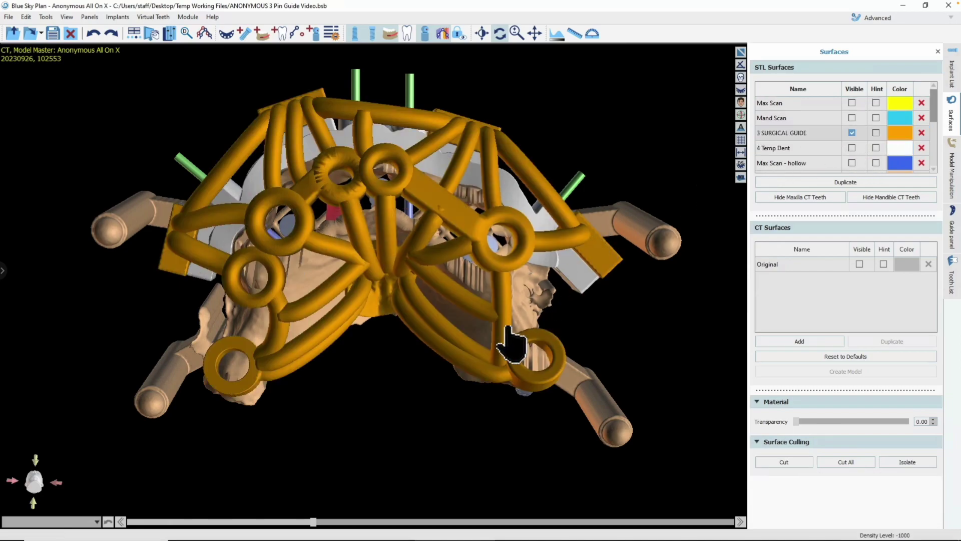
pyautogui.moveTo(337, 365); pyautogui.dragTo(544, 376)
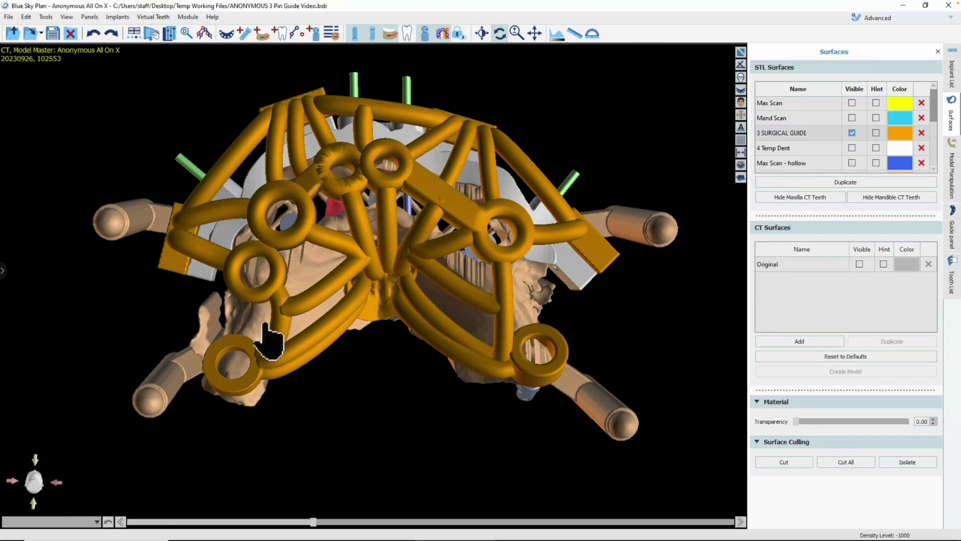
pyautogui.moveTo(498, 81); pyautogui.dragTo(283, 158)
pyautogui.moveTo(223, 111); pyautogui.dragTo(416, 281)
pyautogui.moveTo(407, 398); pyautogui.dragTo(563, 268)
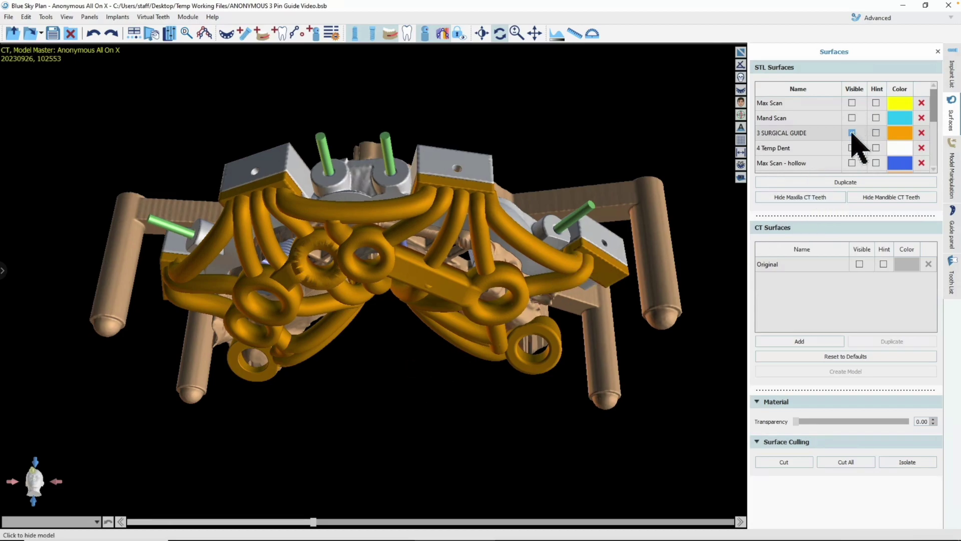
pyautogui.moveTo(500, 150); pyautogui.dragTo(603, 122)
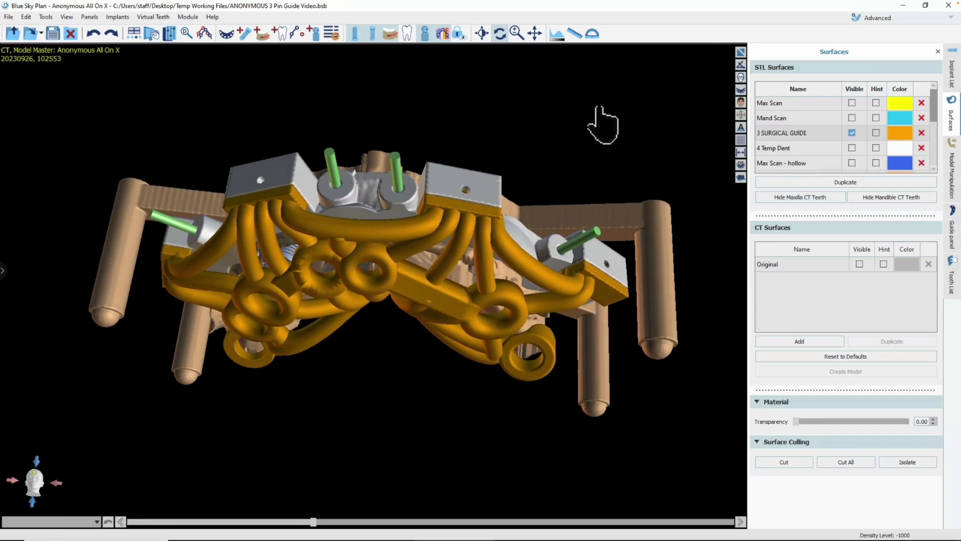
pyautogui.click(853, 134)
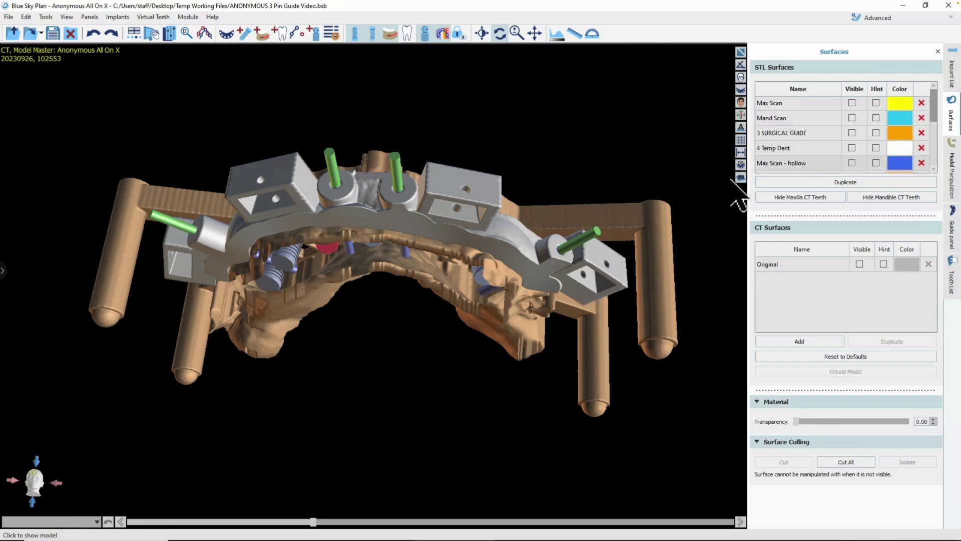
# Show the Mand Scan and Max Scan surfaces, and hide 2 FOUNDATION GUIDE and Max Model - CUT WITH PINS.
pyautogui.click(852, 118)
pyautogui.click(852, 103)
pyautogui.scroll(-3, 848, 153)
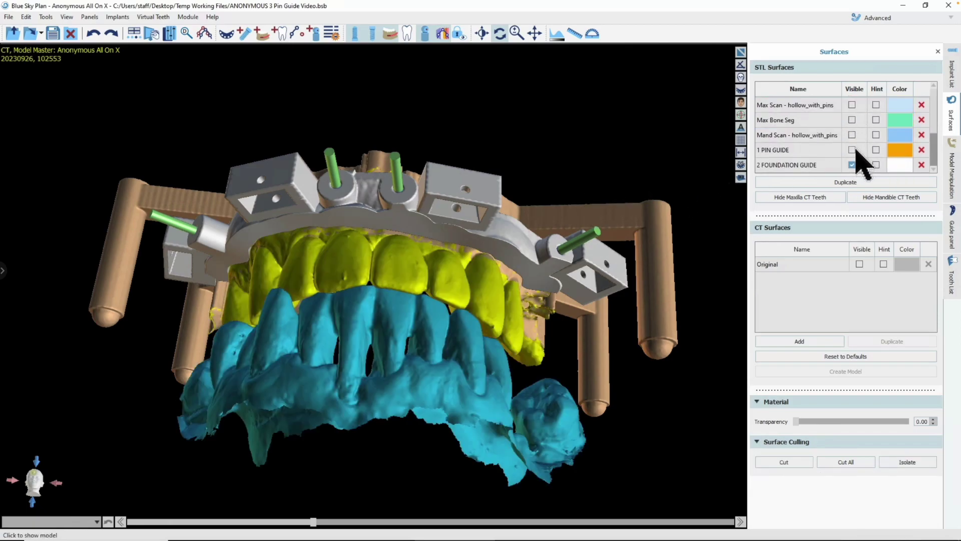
pyautogui.click(852, 164)
pyautogui.scroll(3, 857, 160)
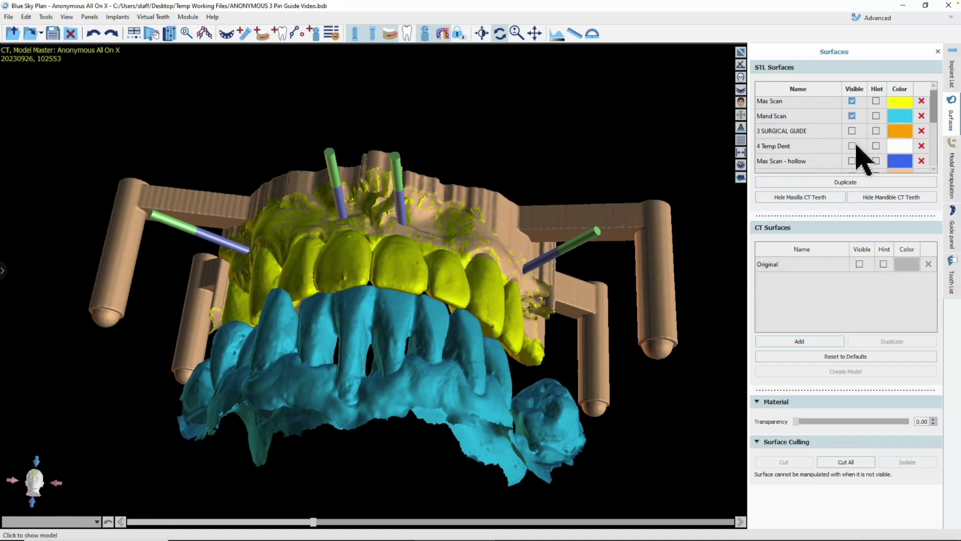
pyautogui.scroll(2, 862, 159)
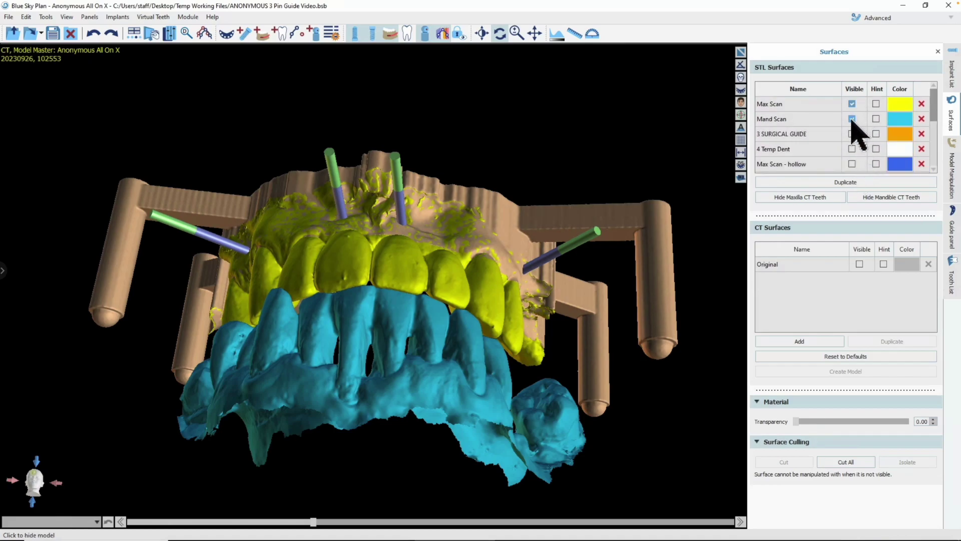
pyautogui.scroll(-1, 854, 130)
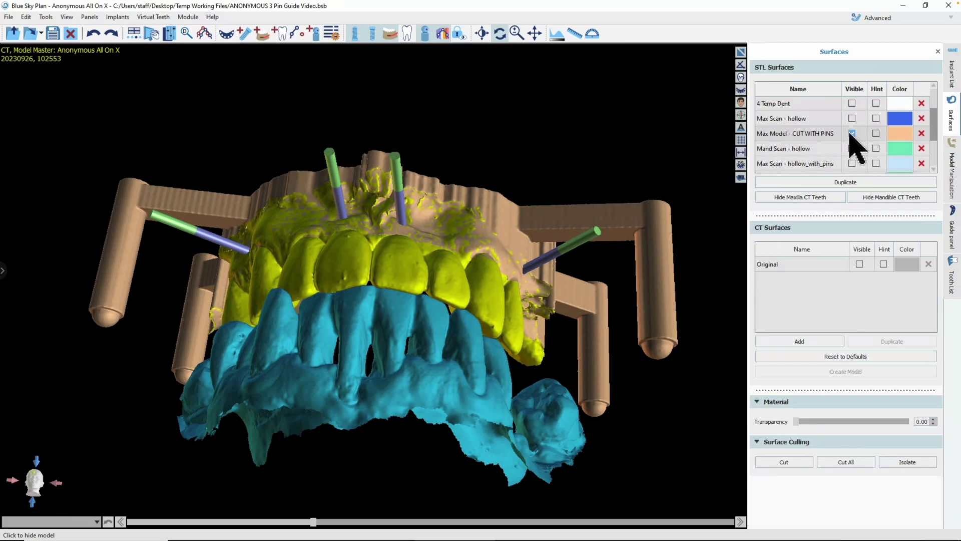
pyautogui.click(852, 133)
# Create a hollow stone model from the Max Scan surface.
pyautogui.moveTo(377, 111); pyautogui.dragTo(619, 82)
pyautogui.click(740, 52)
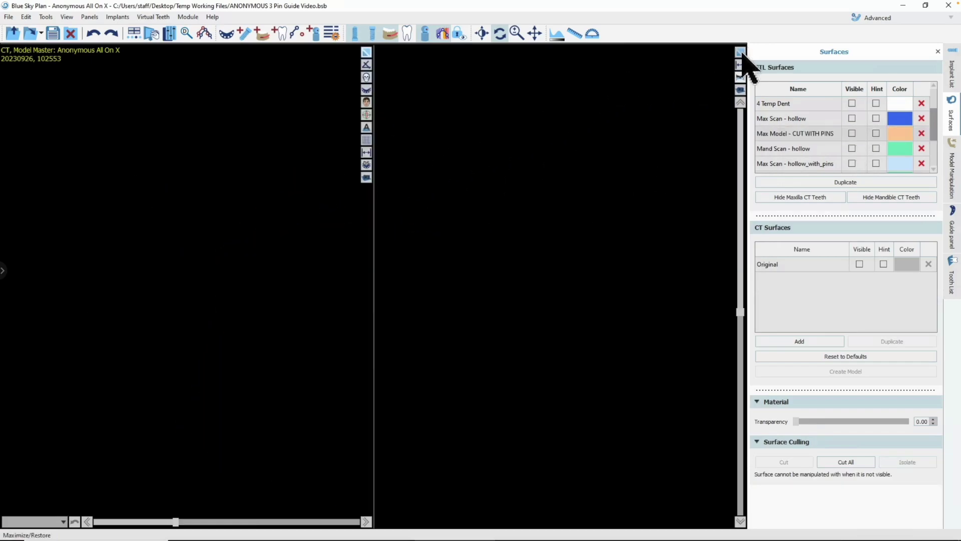
pyautogui.moveTo(136, 475); pyautogui.dragTo(348, 356)
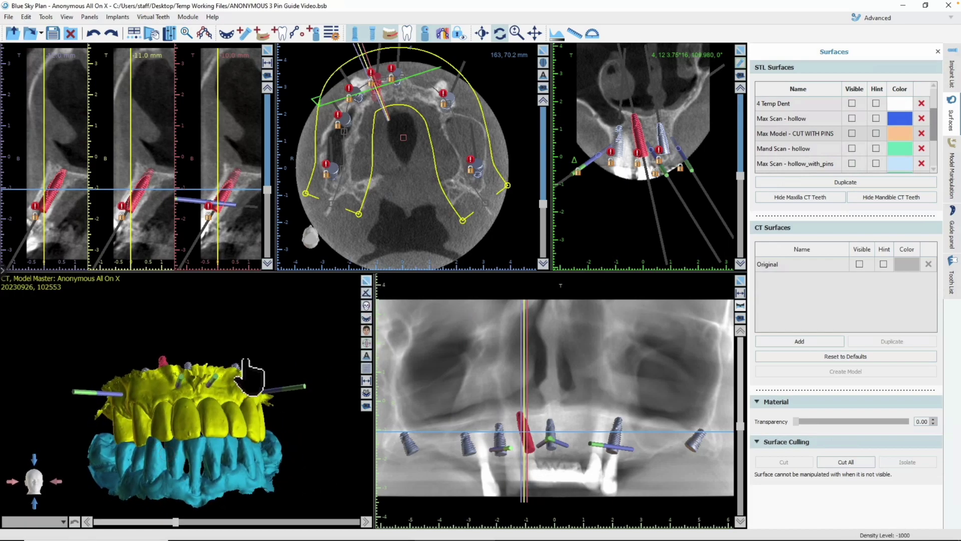
pyautogui.moveTo(211, 411); pyautogui.dragTo(198, 441)
pyautogui.click(366, 280)
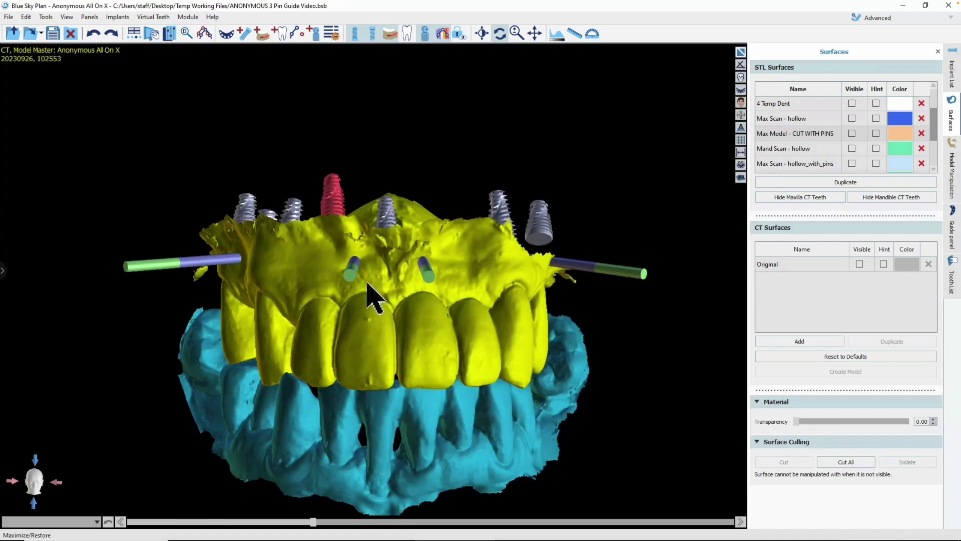
pyautogui.moveTo(359, 383); pyautogui.dragTo(363, 345)
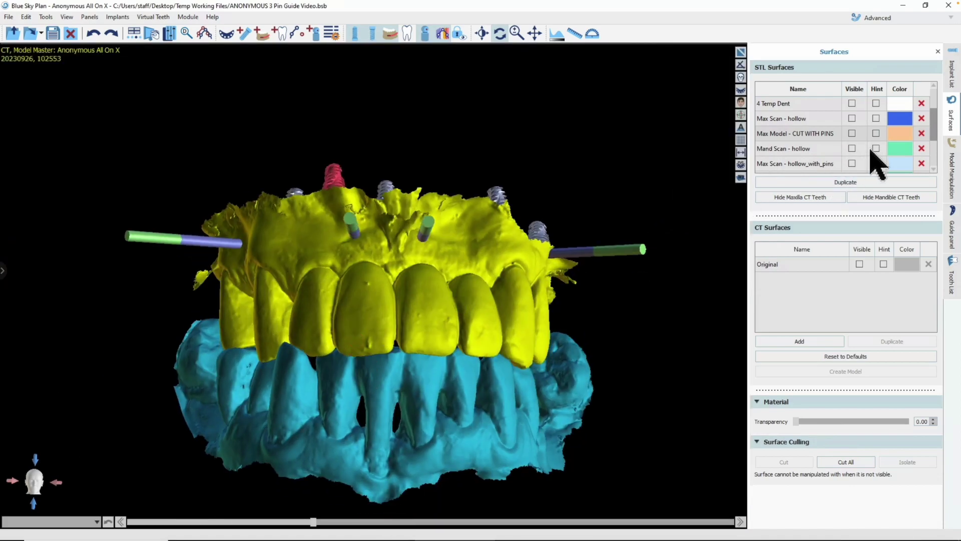
pyautogui.click(953, 180)
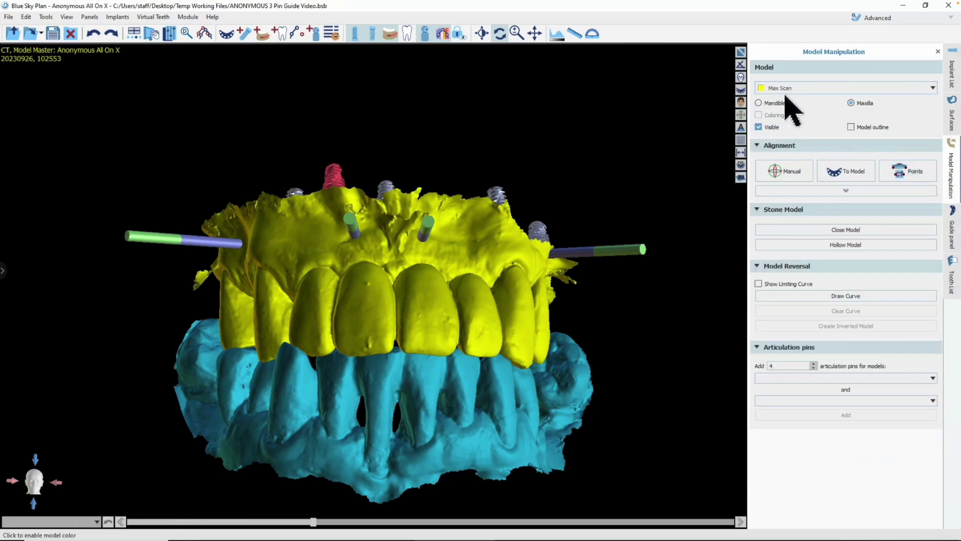
pyautogui.moveTo(554, 223); pyautogui.dragTo(483, 296)
pyautogui.click(834, 246)
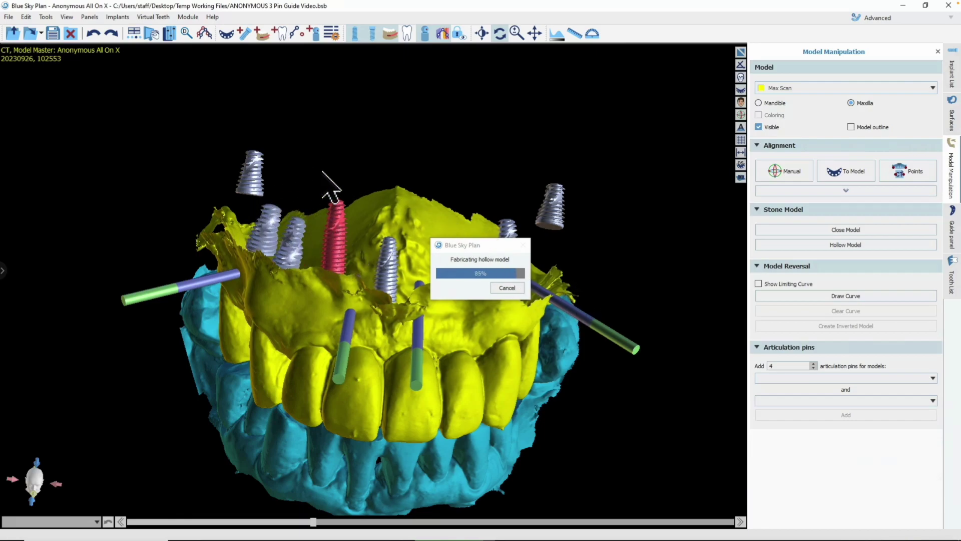
# Hide the original Max Scan surface to leave the hollow maxillary model displayed on its own.
pyautogui.moveTo(408, 150); pyautogui.dragTo(370, 341)
pyautogui.click(952, 119)
pyautogui.scroll(1, 862, 111)
pyautogui.click(852, 104)
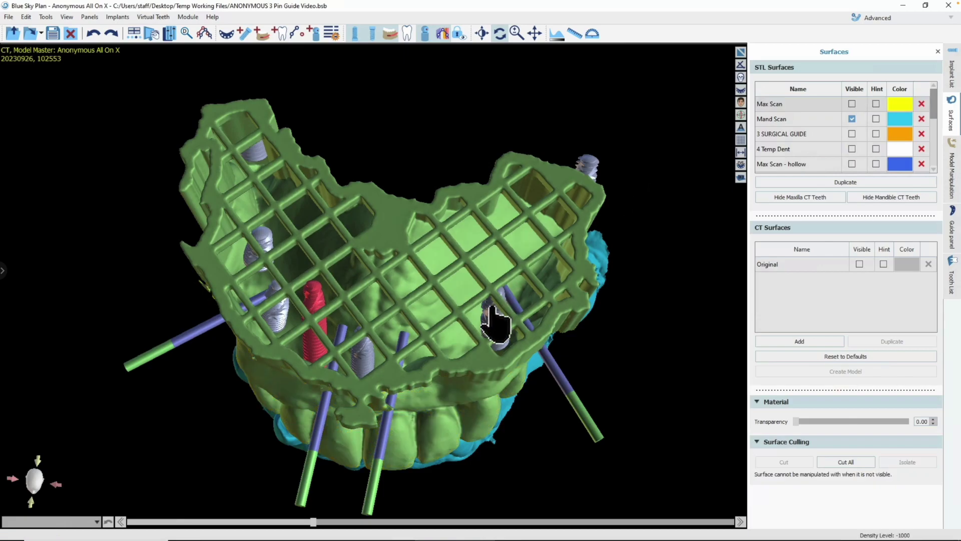
# Examine the hollow maxillary model, its anchor pins and its relation to the mandibular scan from several angles.
pyautogui.moveTo(246, 482); pyautogui.dragTo(384, 146)
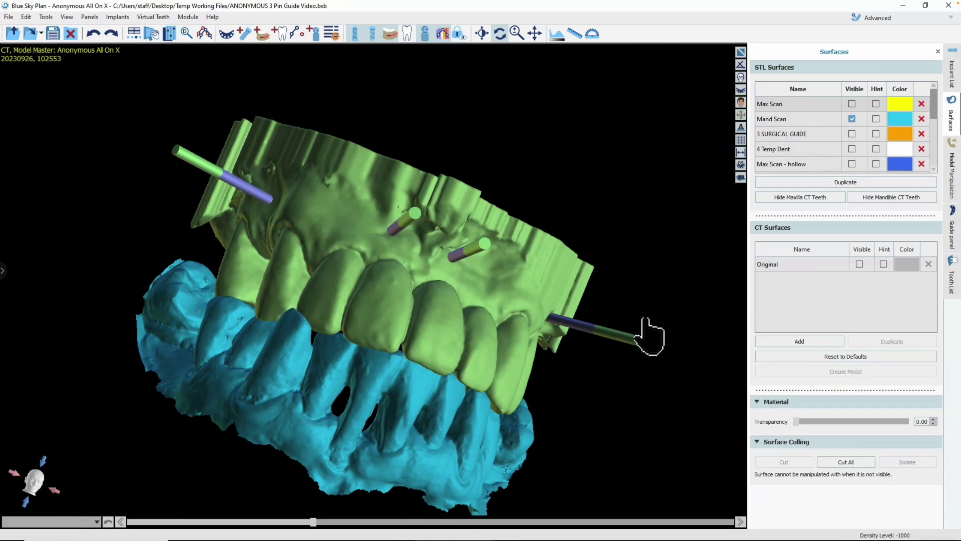
pyautogui.moveTo(601, 398); pyautogui.dragTo(346, 391)
pyautogui.moveTo(401, 350); pyautogui.dragTo(385, 322, button='middle')
pyautogui.moveTo(303, 350); pyautogui.dragTo(521, 335)
pyautogui.click(866, 115)
pyautogui.click(873, 109)
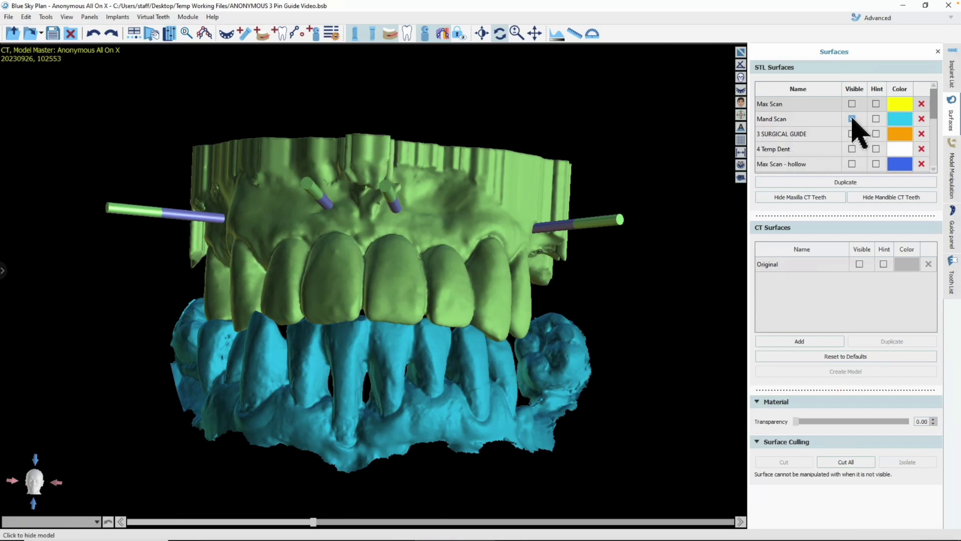
pyautogui.moveTo(359, 96); pyautogui.dragTo(353, 149)
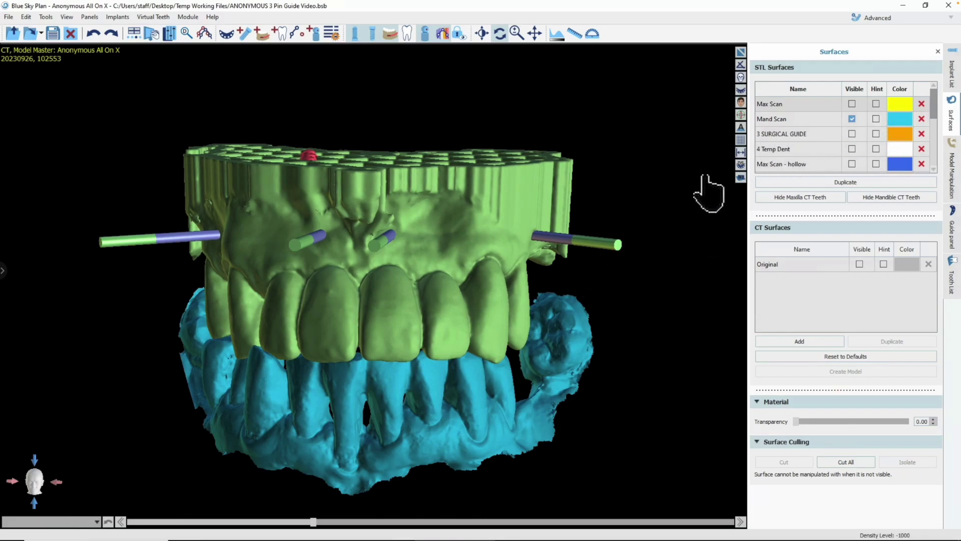
# Create a hollow stone model from the Mand Scan surface.
pyautogui.click(802, 120)
pyautogui.click(876, 132)
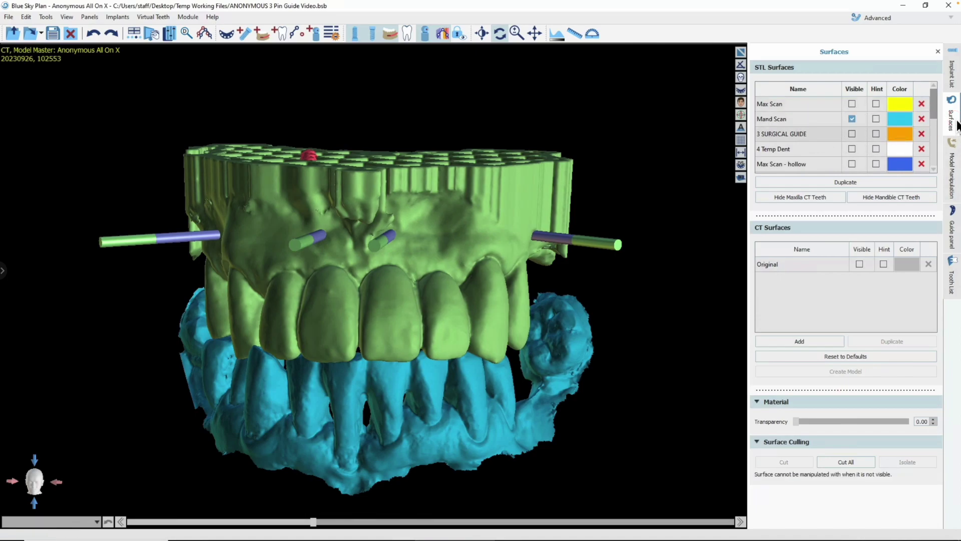
pyautogui.click(953, 178)
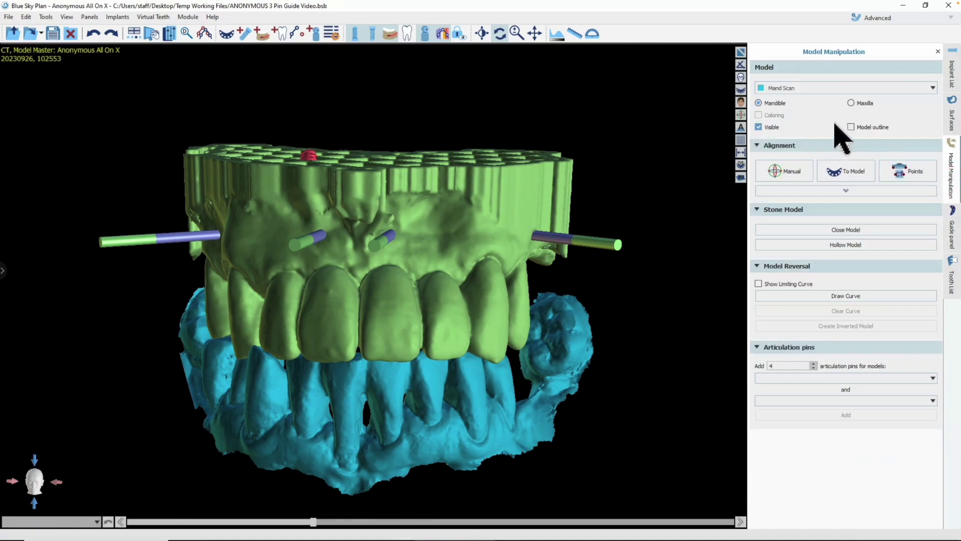
pyautogui.click(828, 246)
# Hide the original Mand Scan surface so that only the hollow maxillary and mandibular models are displayed.
pyautogui.click(953, 120)
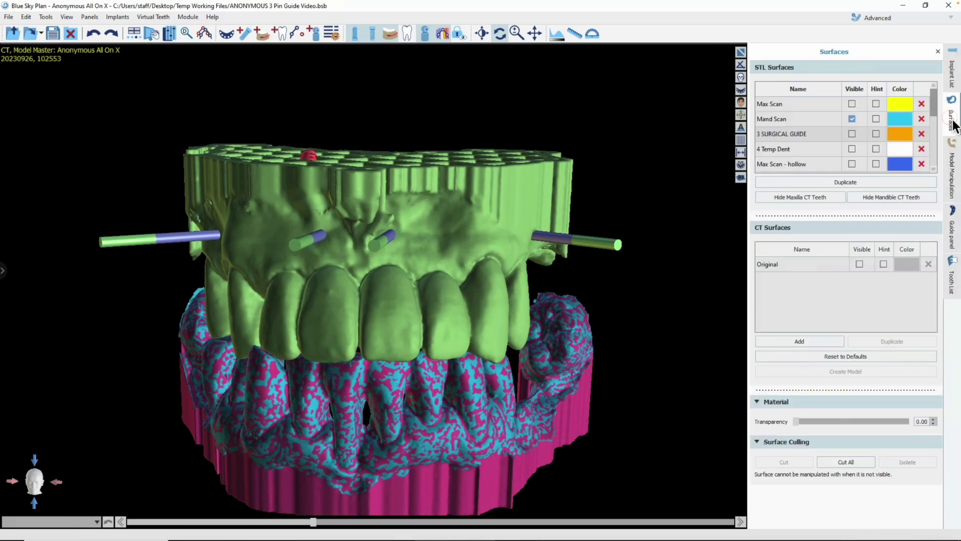
pyautogui.scroll(-2, 818, 142)
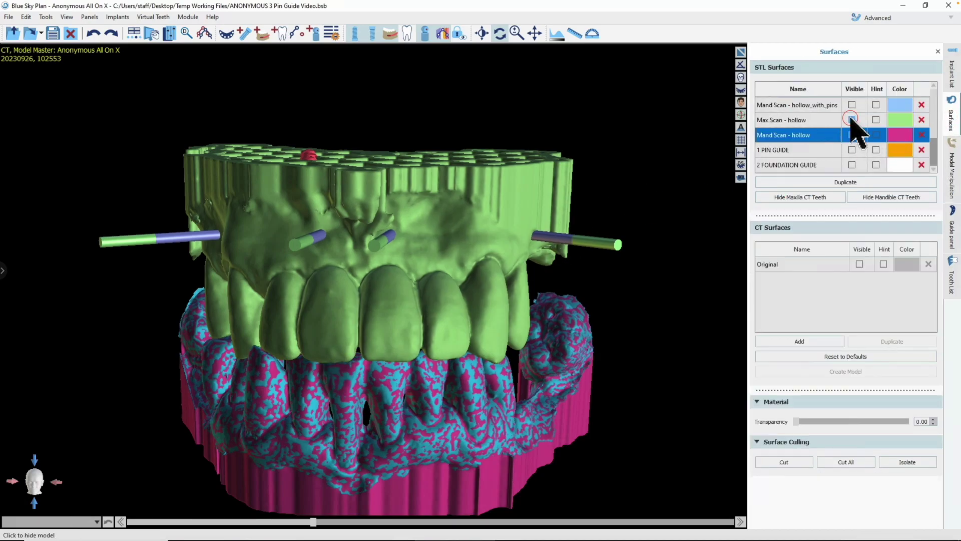
pyautogui.click(852, 119)
pyautogui.click(852, 120)
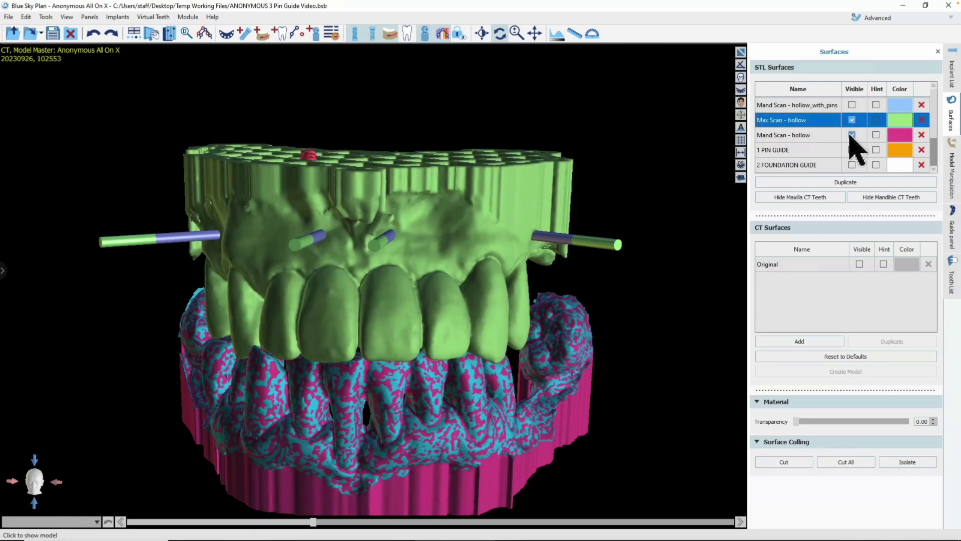
pyautogui.scroll(3, 859, 149)
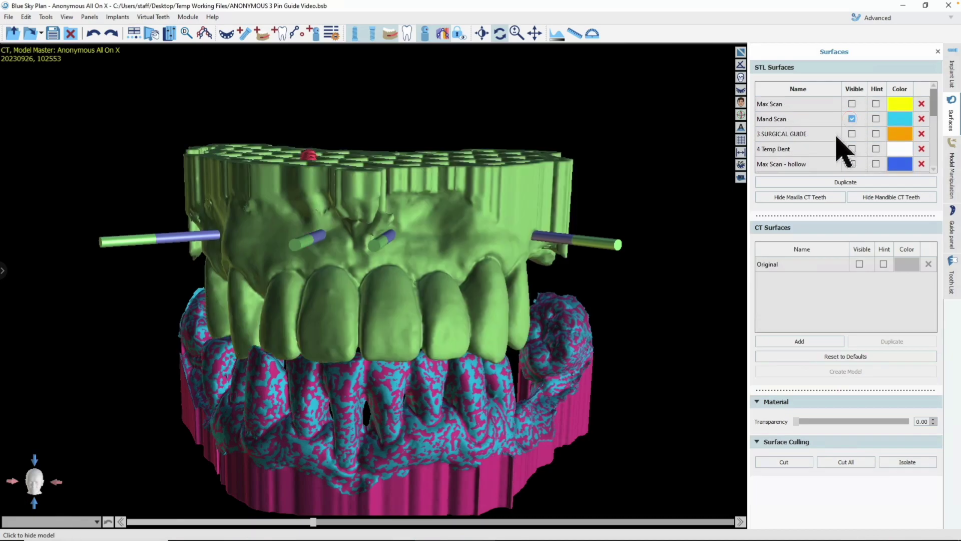
pyautogui.click(853, 119)
pyautogui.moveTo(440, 451); pyautogui.dragTo(138, 463)
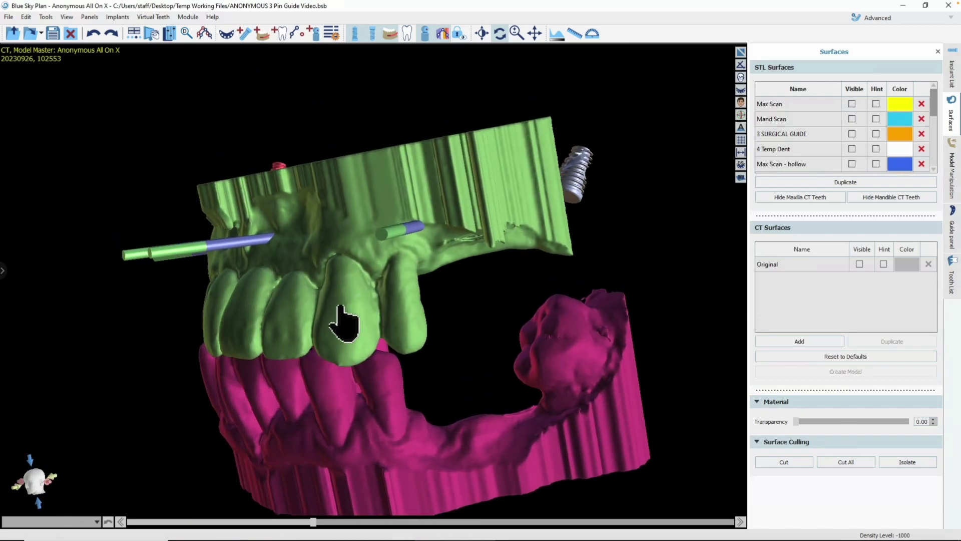
pyautogui.moveTo(393, 280); pyautogui.dragTo(475, 302)
pyautogui.moveTo(384, 330); pyautogui.dragTo(596, 155)
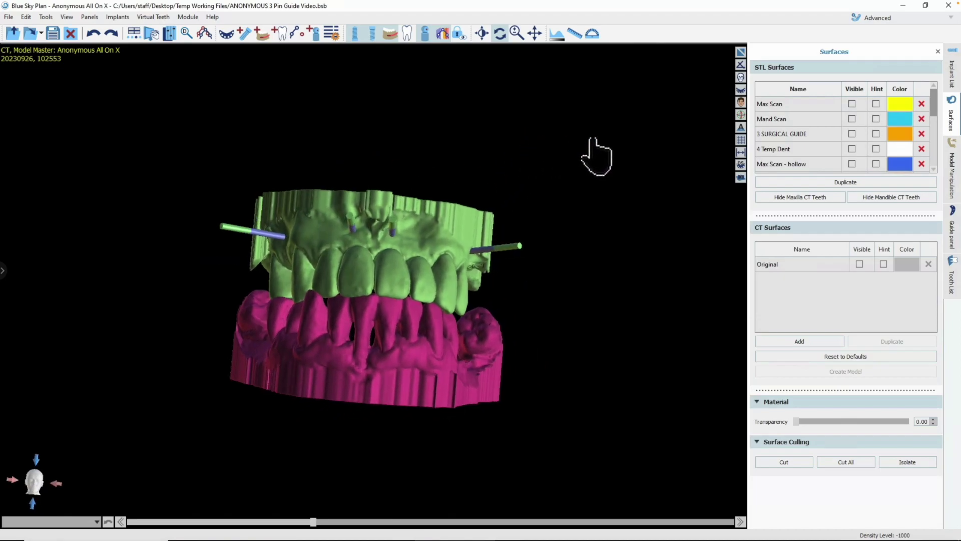
# Add 4 articulation pins between the light green Max Scan - hollow and the magenta Mand Scan - hollow models.
pyautogui.click(873, 309)
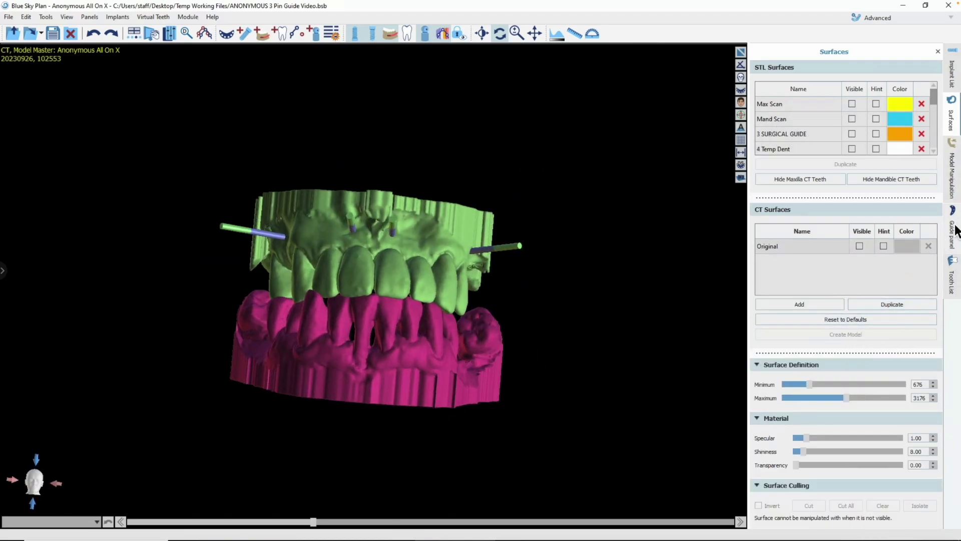
pyautogui.click(956, 190)
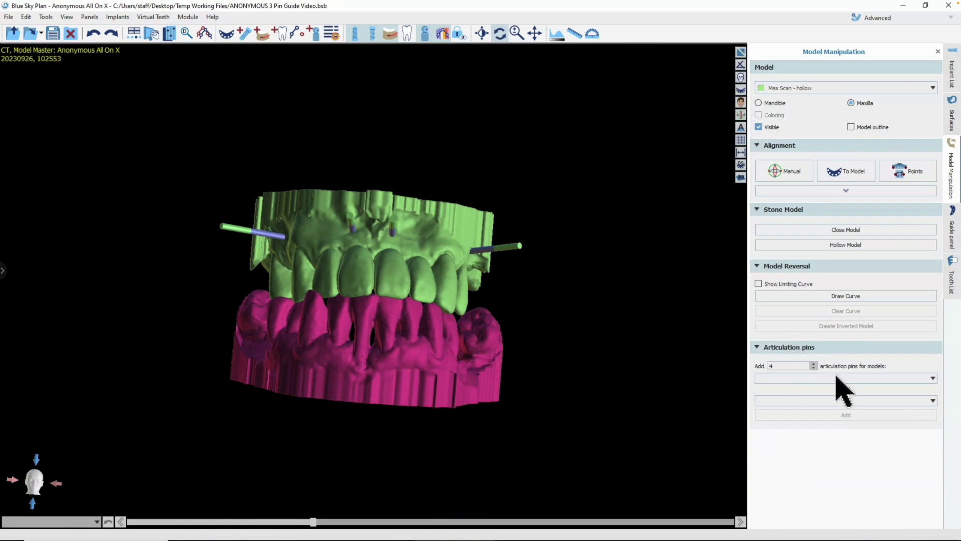
pyautogui.click(934, 378)
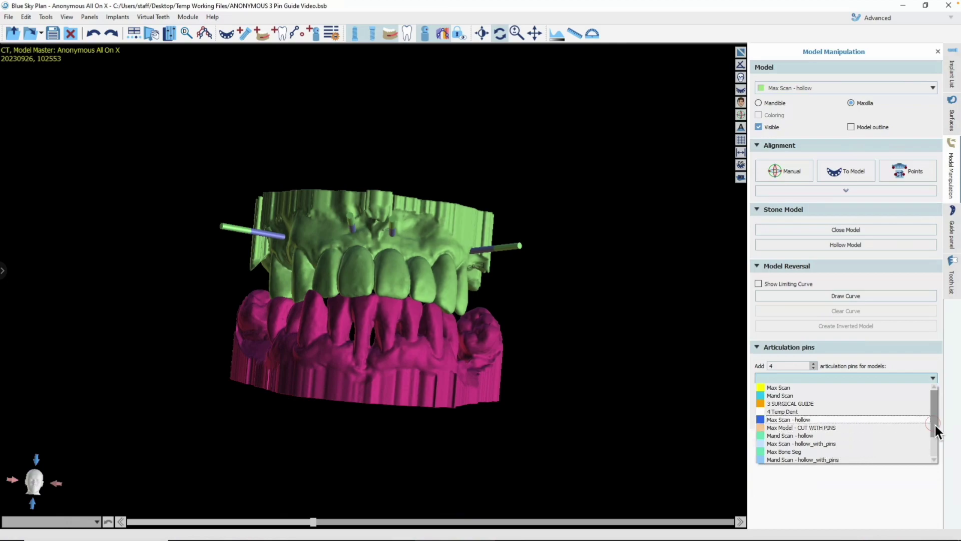
pyautogui.moveTo(935, 425); pyautogui.dragTo(937, 452)
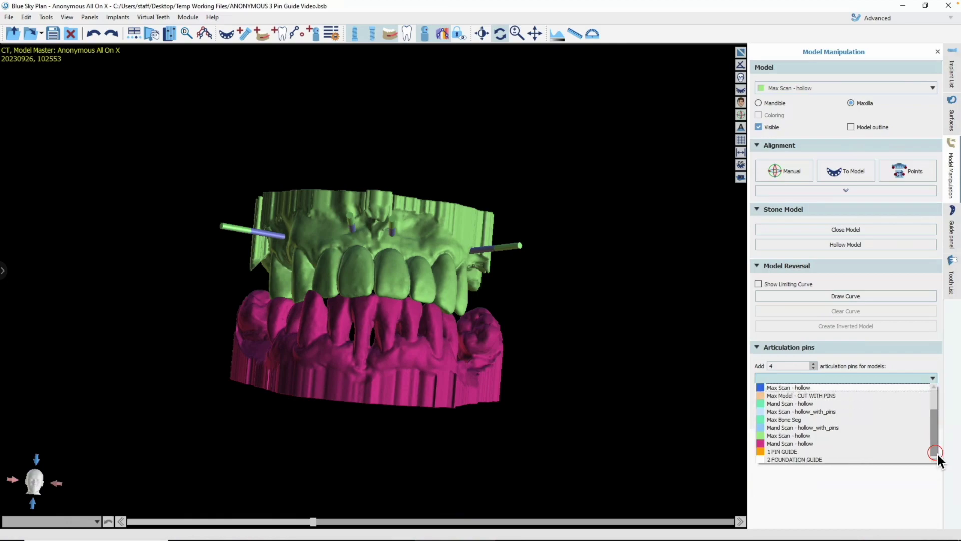
pyautogui.click(785, 437)
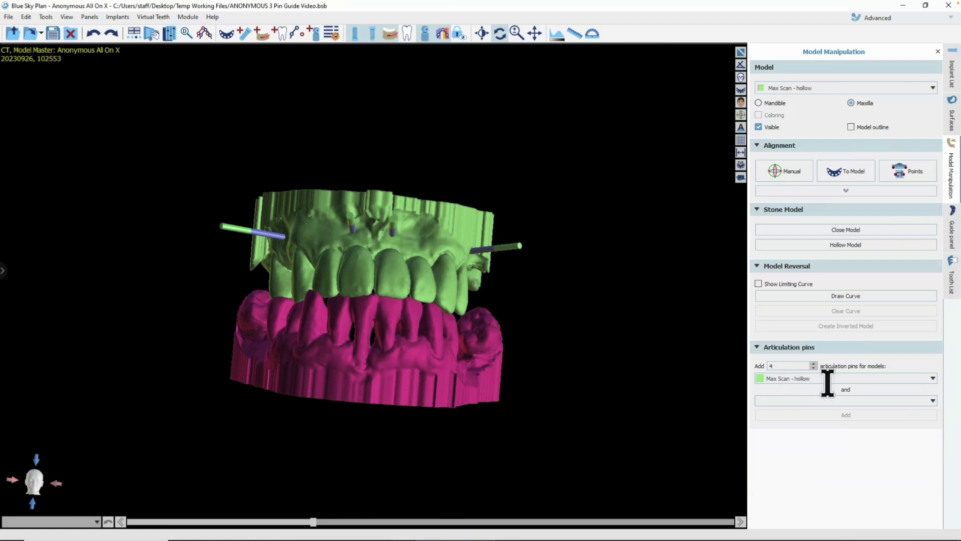
pyautogui.click(846, 401)
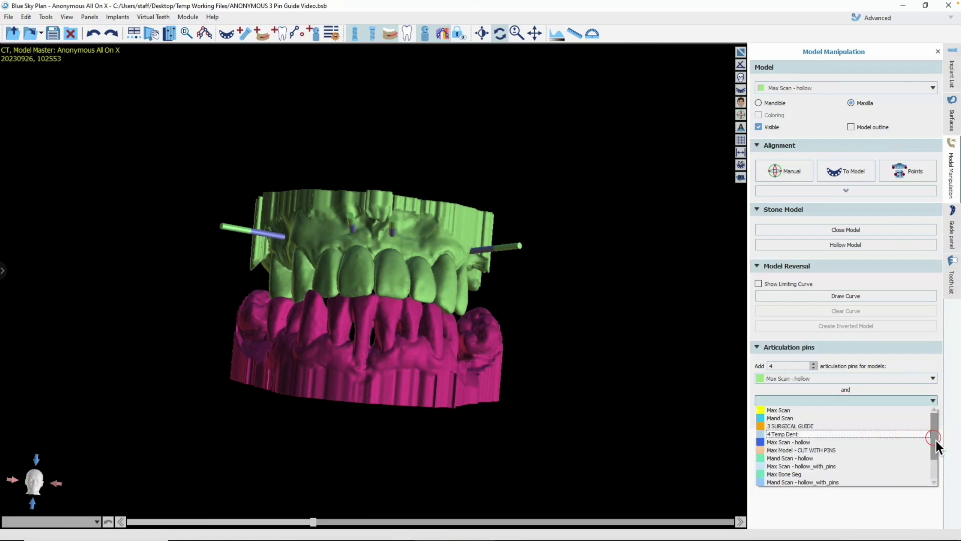
pyautogui.moveTo(936, 441); pyautogui.dragTo(938, 475)
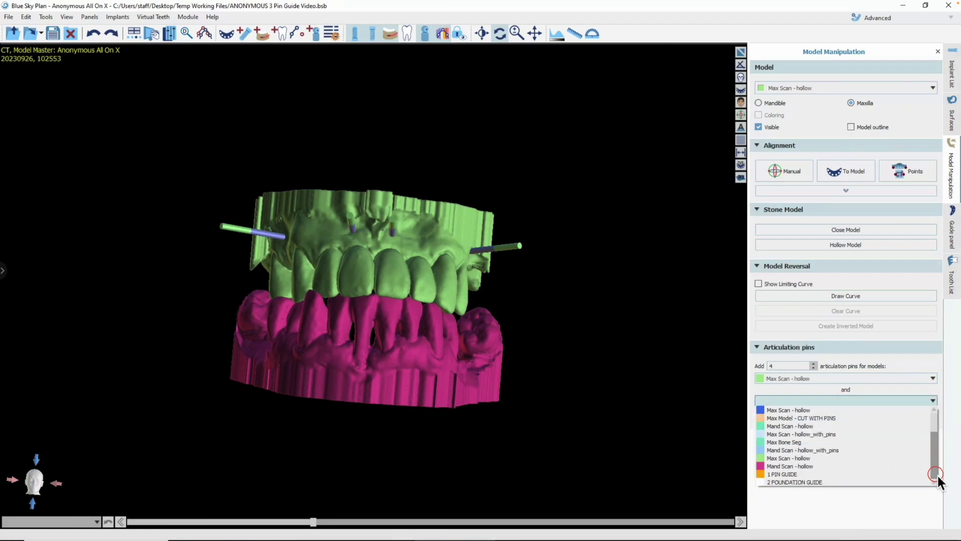
pyautogui.click(789, 466)
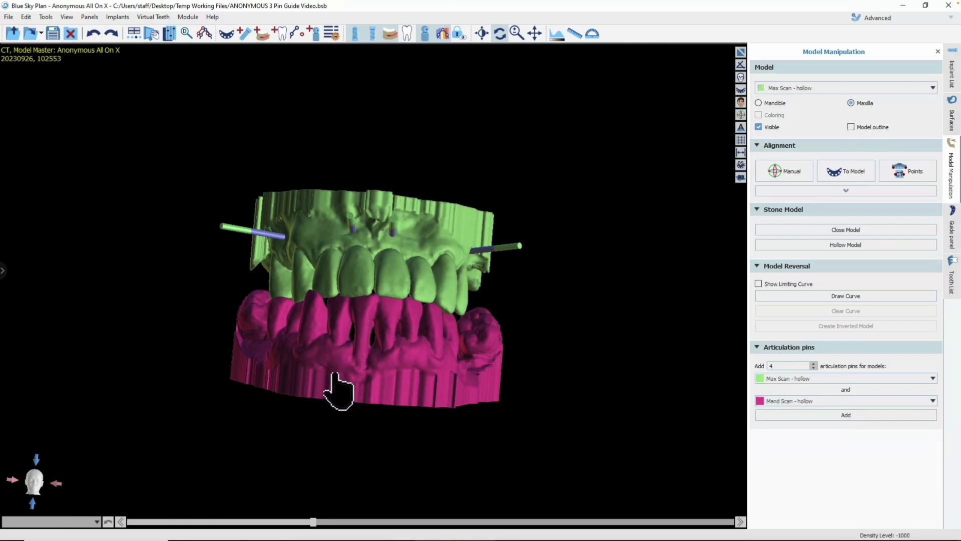
pyautogui.click(853, 415)
# Move the patient's left articulation pin toward the back of the arch and reposition the front pin on that same side.
pyautogui.moveTo(352, 118)
pyautogui.mouseDown()
pyautogui.moveTo(366, 270)
pyautogui.moveTo(329, 343)
pyautogui.moveTo(343, 296)
pyautogui.moveTo(322, 440)
pyautogui.mouseUp()
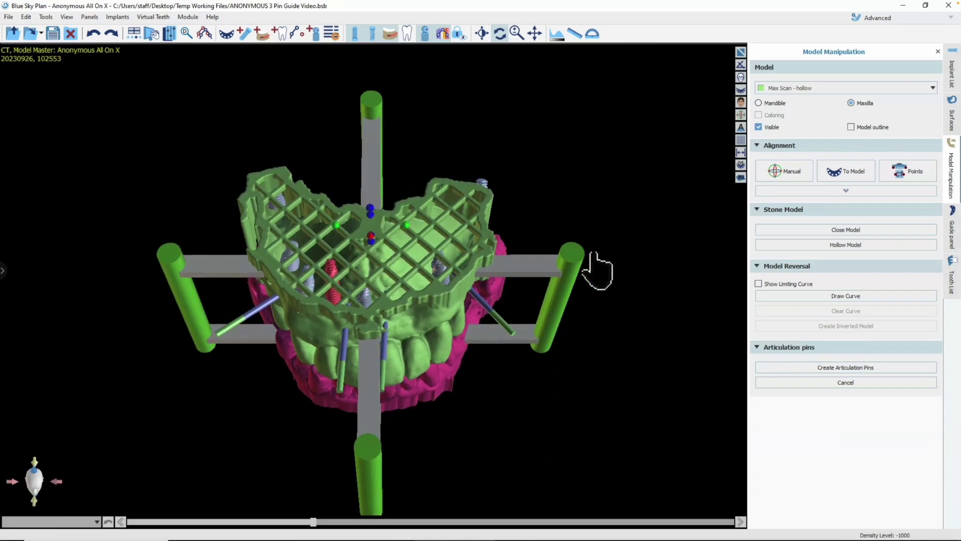
pyautogui.moveTo(475, 383); pyautogui.dragTo(471, 415)
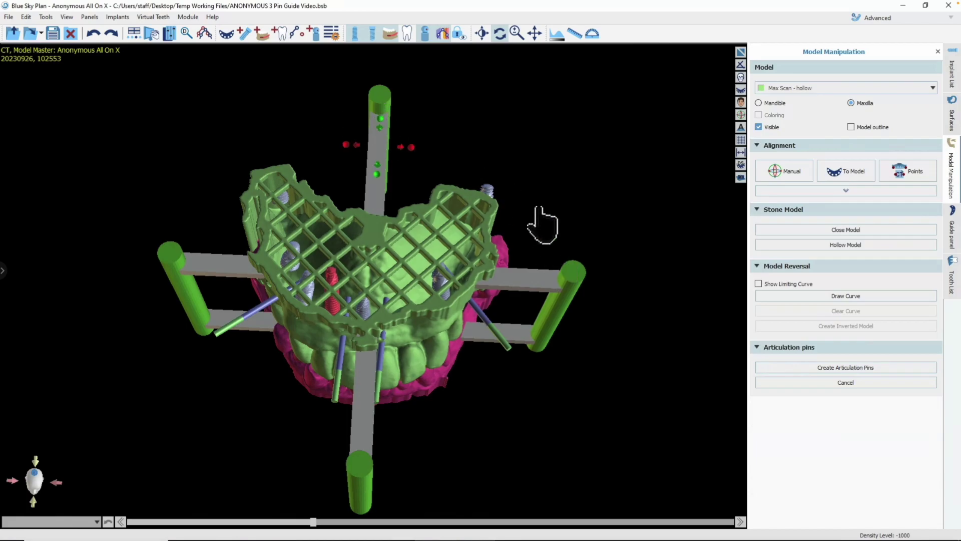
pyautogui.moveTo(316, 142); pyautogui.dragTo(318, 150)
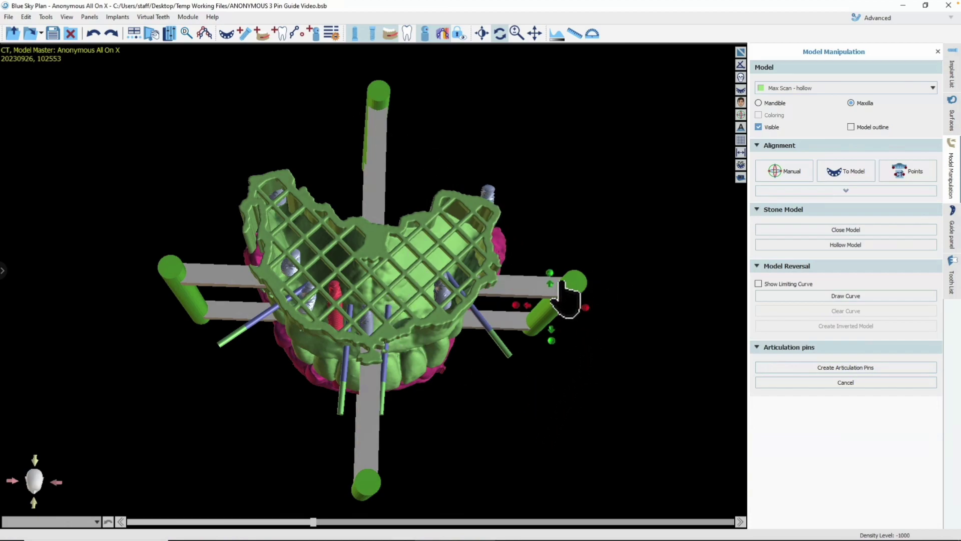
pyautogui.moveTo(556, 295); pyautogui.dragTo(554, 210)
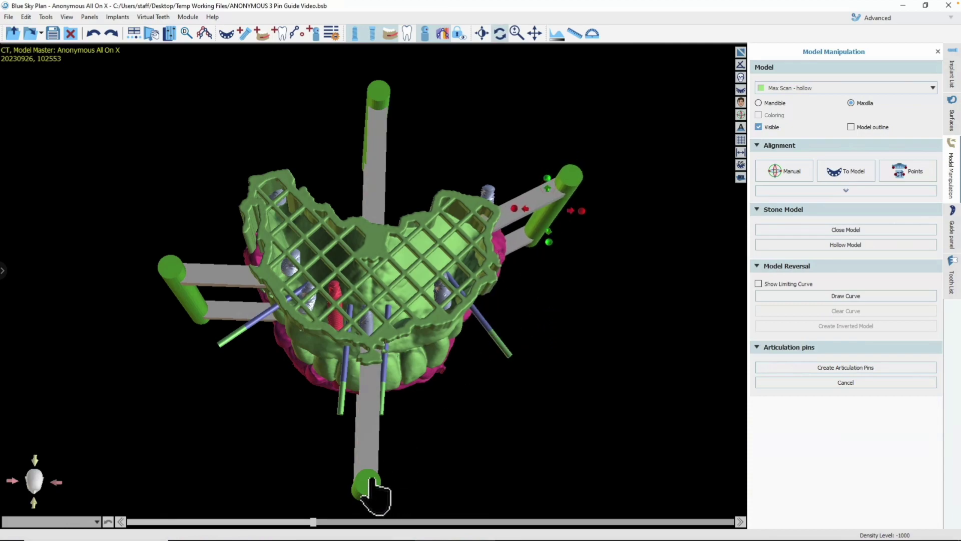
pyautogui.moveTo(387, 487); pyautogui.dragTo(556, 320)
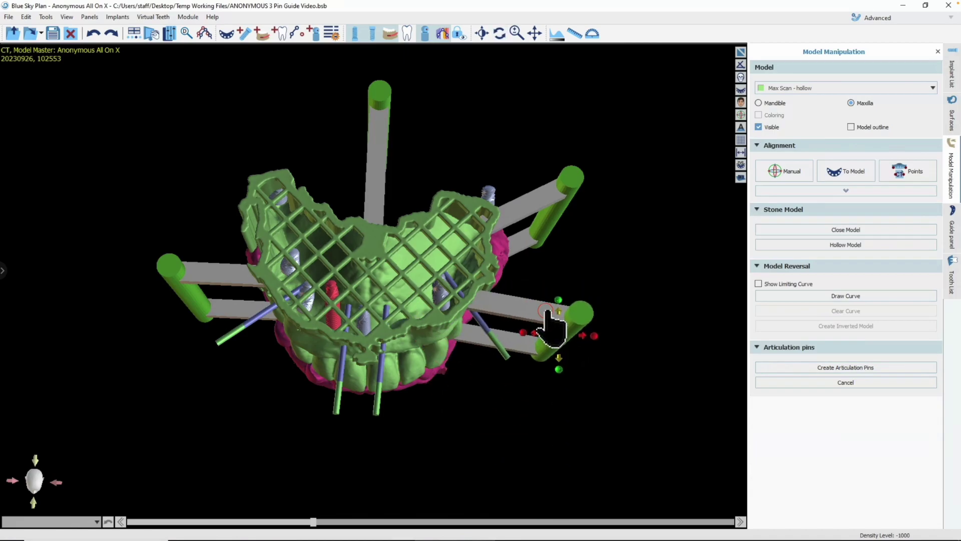
# Show the 3 SURGICAL GUIDE and 2 FOUNDATION GUIDE surfaces together with the hollow models and articulation pins.
pyautogui.click(952, 120)
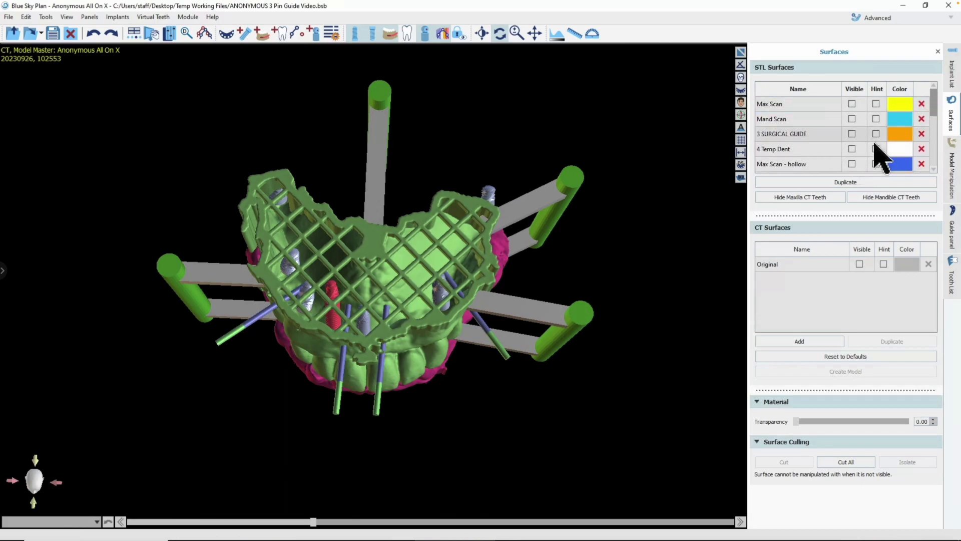
pyautogui.click(852, 134)
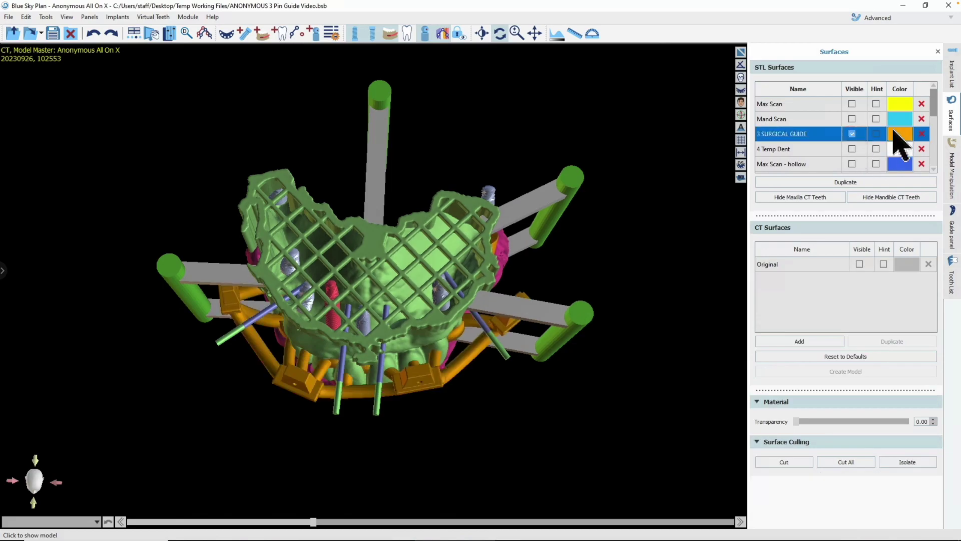
pyautogui.moveTo(937, 110); pyautogui.dragTo(936, 162)
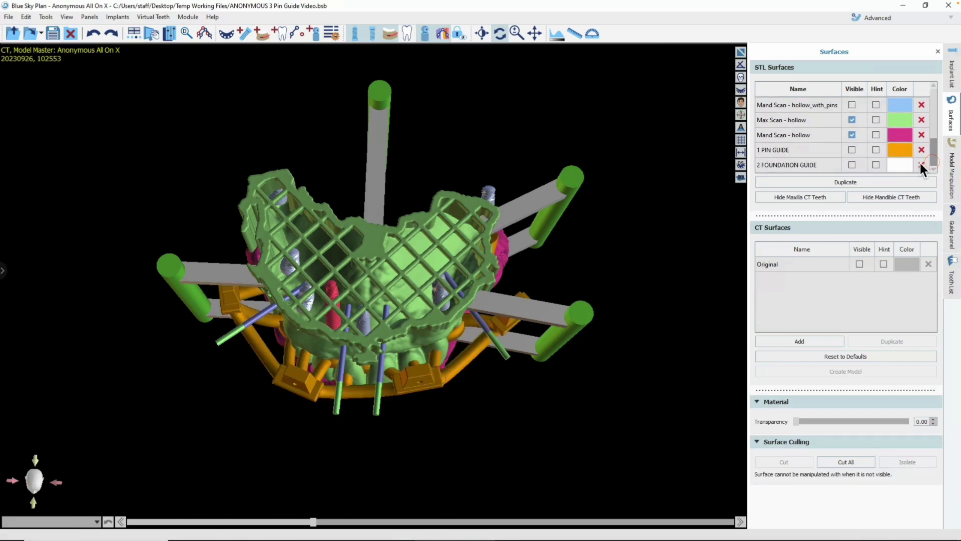
pyautogui.click(851, 165)
# Raise the upper connecting bar of the repositioned front articulation pin on the maxillary model until it clears the foundation guide.
pyautogui.moveTo(375, 461); pyautogui.dragTo(339, 172)
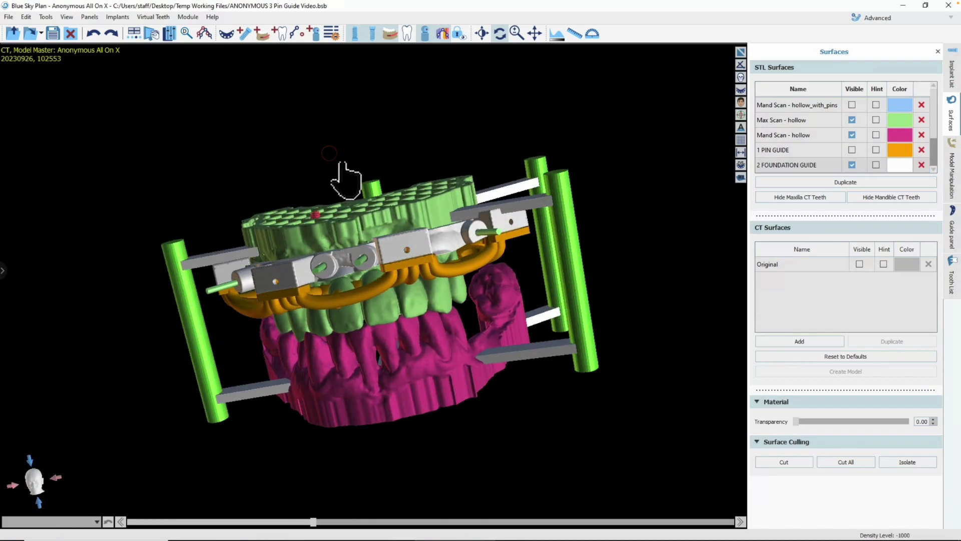
pyautogui.moveTo(483, 351); pyautogui.dragTo(429, 439)
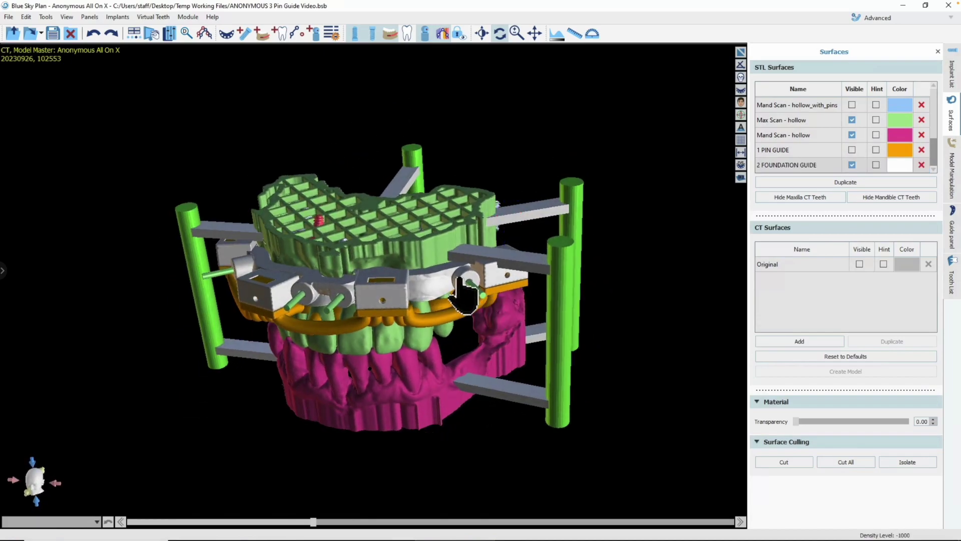
pyautogui.moveTo(619, 324)
pyautogui.mouseDown()
pyautogui.moveTo(569, 393)
pyautogui.moveTo(586, 410)
pyautogui.moveTo(565, 440)
pyautogui.moveTo(502, 425)
pyautogui.mouseUp()
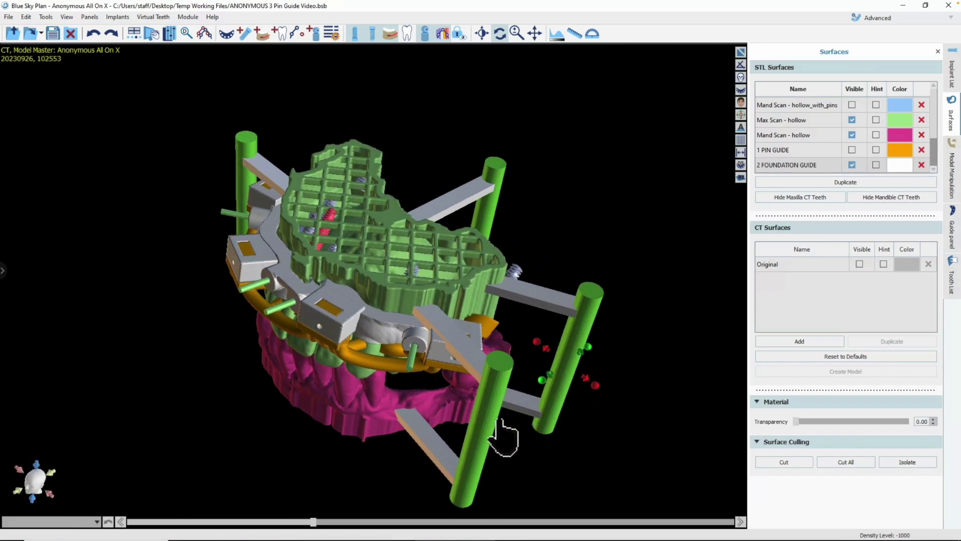
pyautogui.moveTo(390, 496); pyautogui.dragTo(477, 324)
pyautogui.scroll(3, 483, 303)
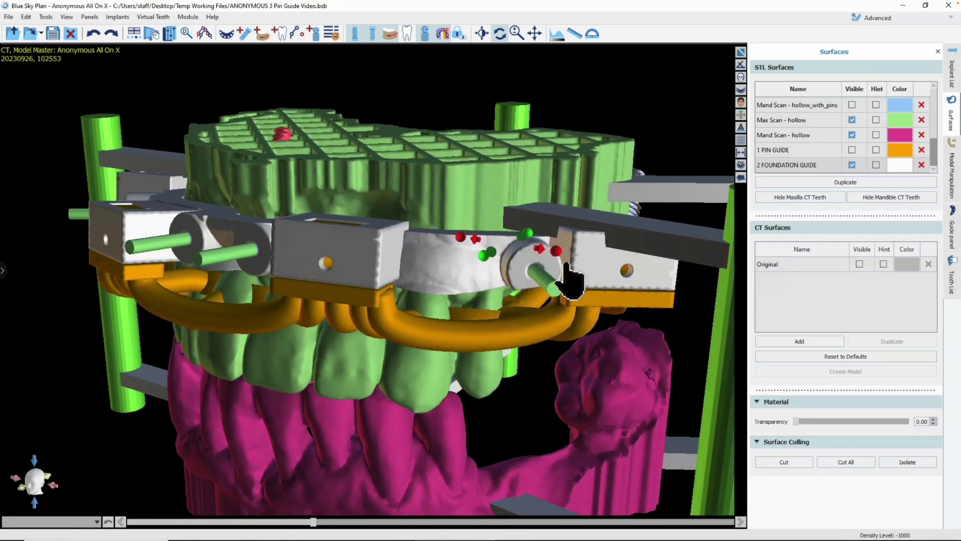
pyautogui.scroll(1, 620, 240)
pyautogui.moveTo(617, 241); pyautogui.dragTo(473, 236, button='middle')
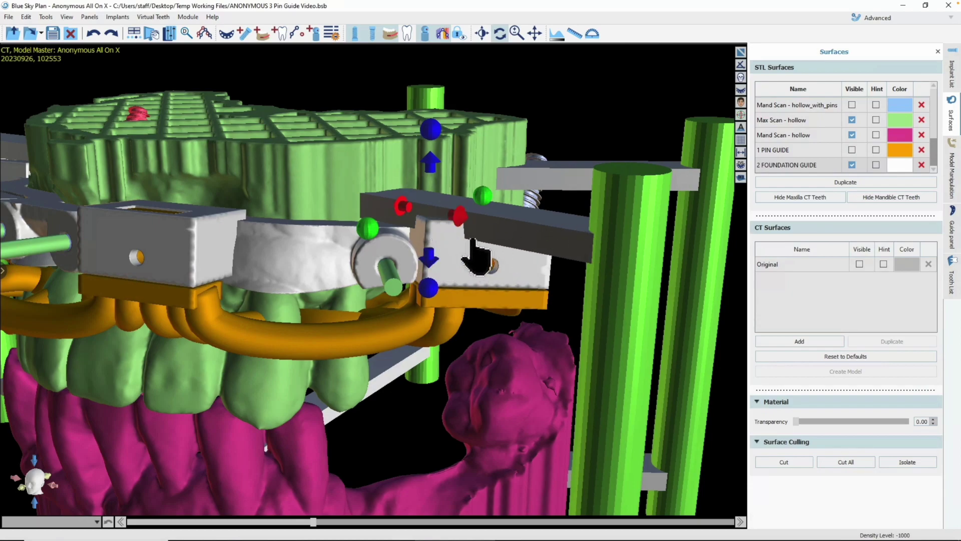
pyautogui.moveTo(429, 165); pyautogui.dragTo(429, 123)
pyautogui.moveTo(430, 260); pyautogui.dragTo(434, 331)
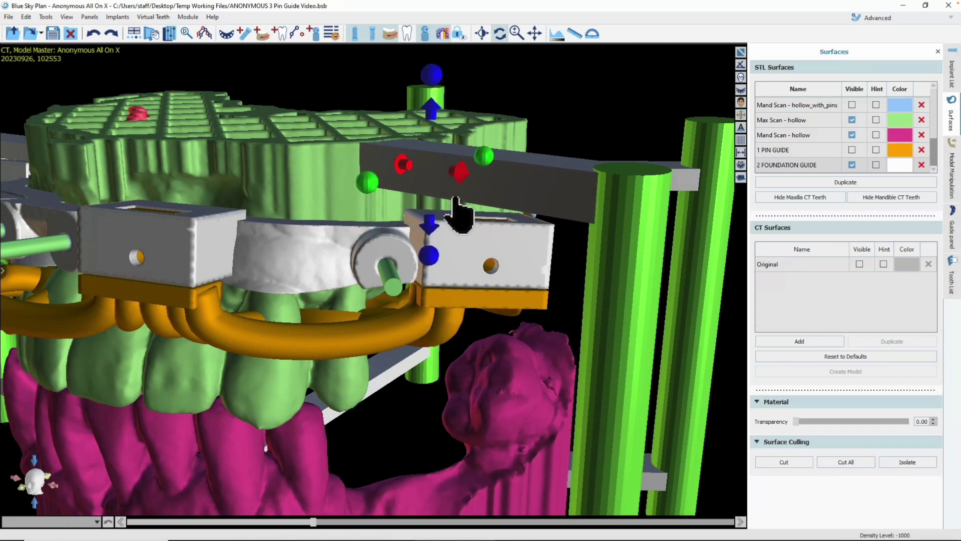
pyautogui.moveTo(433, 219); pyautogui.dragTo(433, 225)
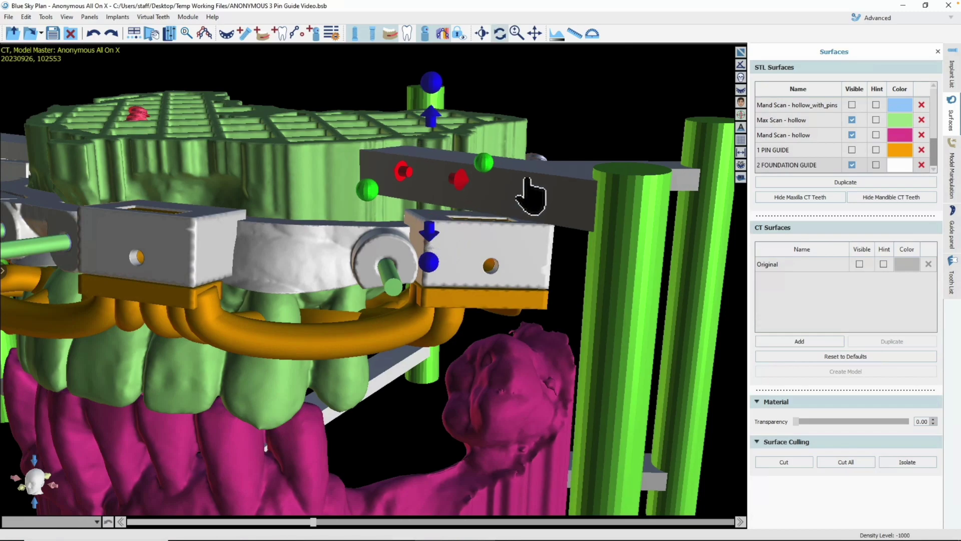
# Check the clearance between the upper connecting bars on the patient's left side and the stacked guides from different angles.
pyautogui.moveTo(527, 256); pyautogui.dragTo(496, 233)
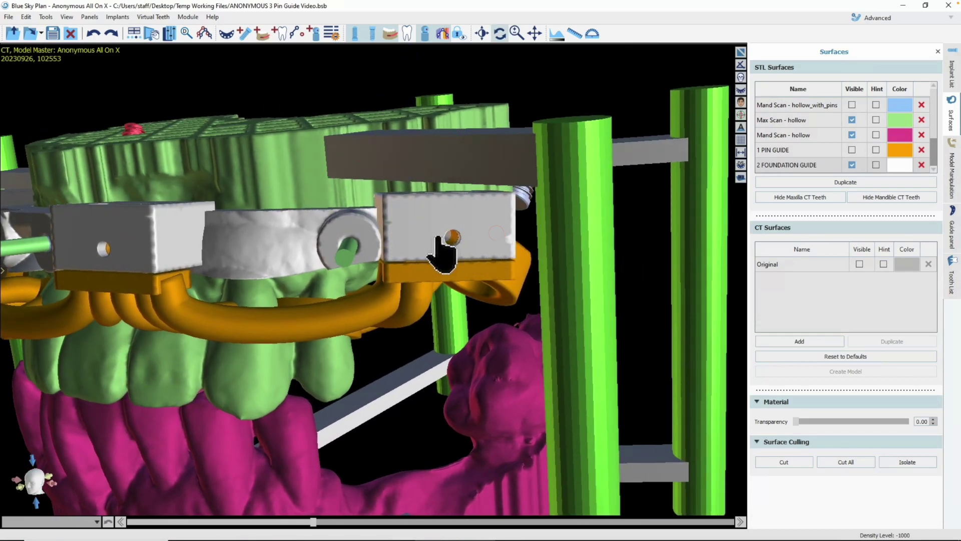
pyautogui.click(439, 238)
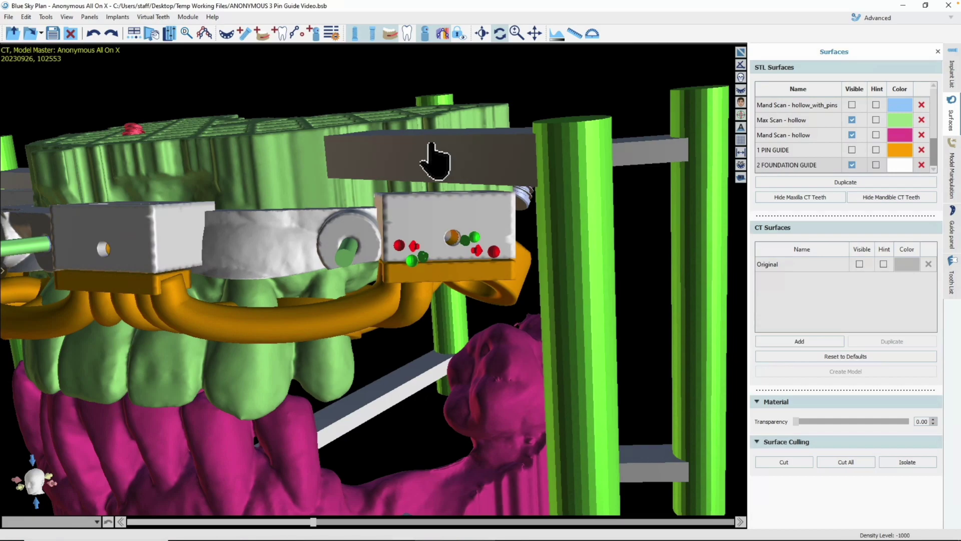
pyautogui.moveTo(548, 197); pyautogui.dragTo(519, 186)
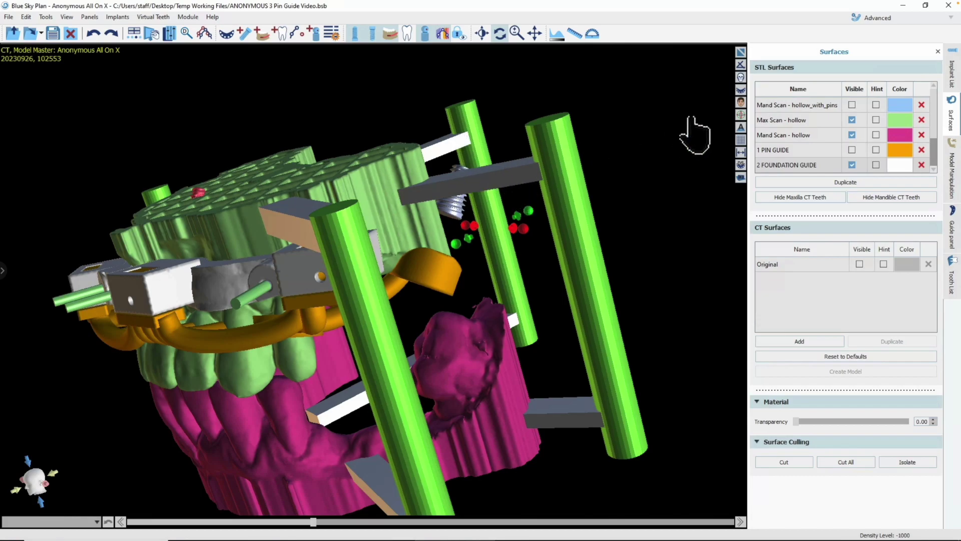
pyautogui.moveTo(549, 164); pyautogui.dragTo(542, 164)
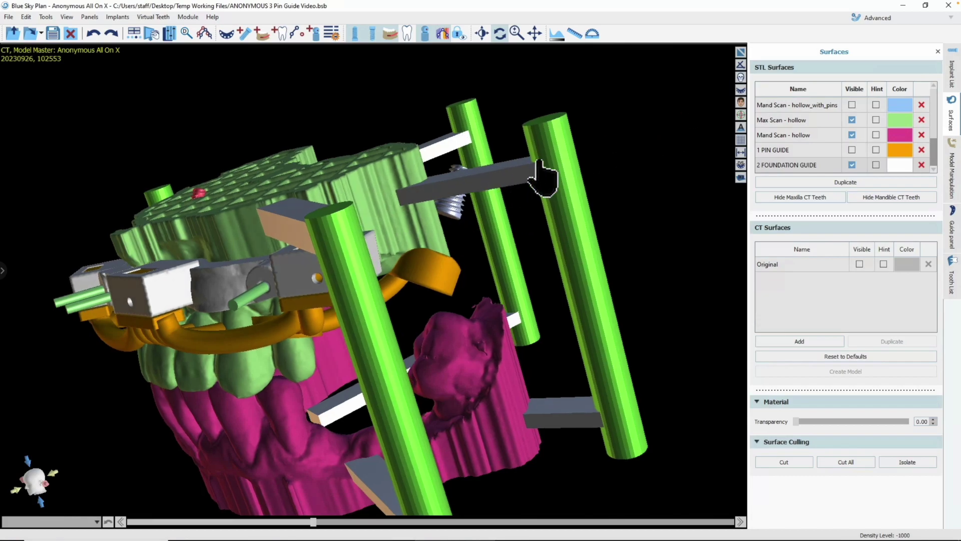
# Thicken the upper and lower connecting bars of the back articulation pin on the patient's left side.
pyautogui.click(473, 187)
pyautogui.moveTo(425, 134); pyautogui.dragTo(405, 68)
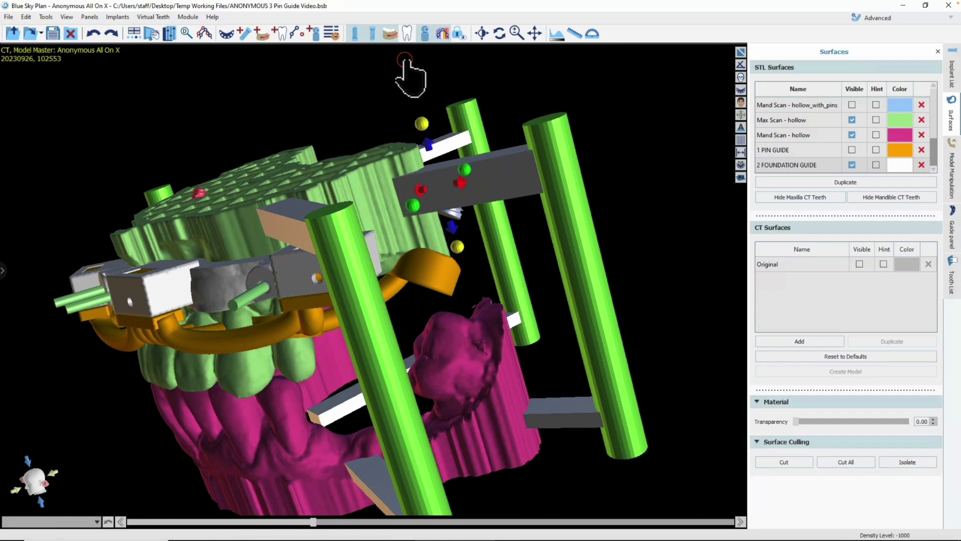
pyautogui.click(561, 417)
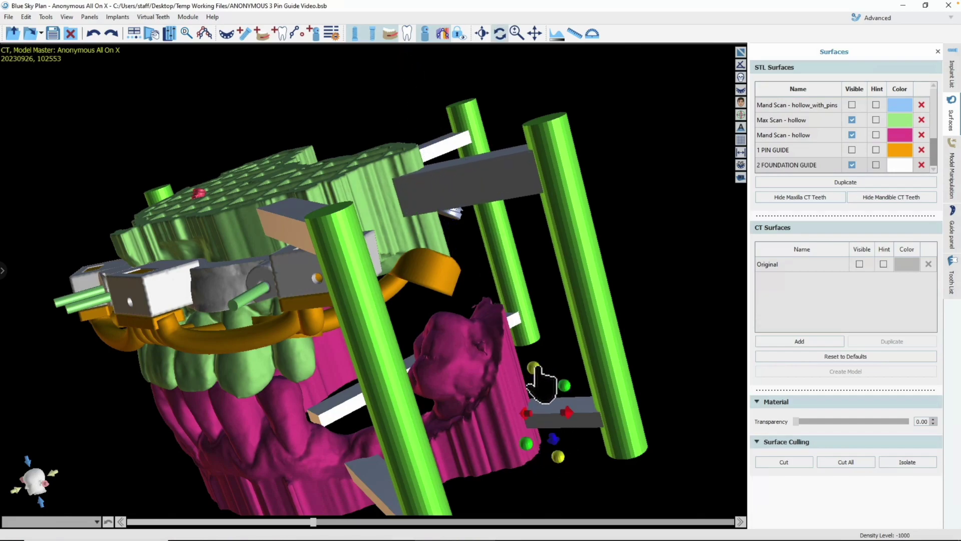
pyautogui.moveTo(535, 369); pyautogui.dragTo(520, 309)
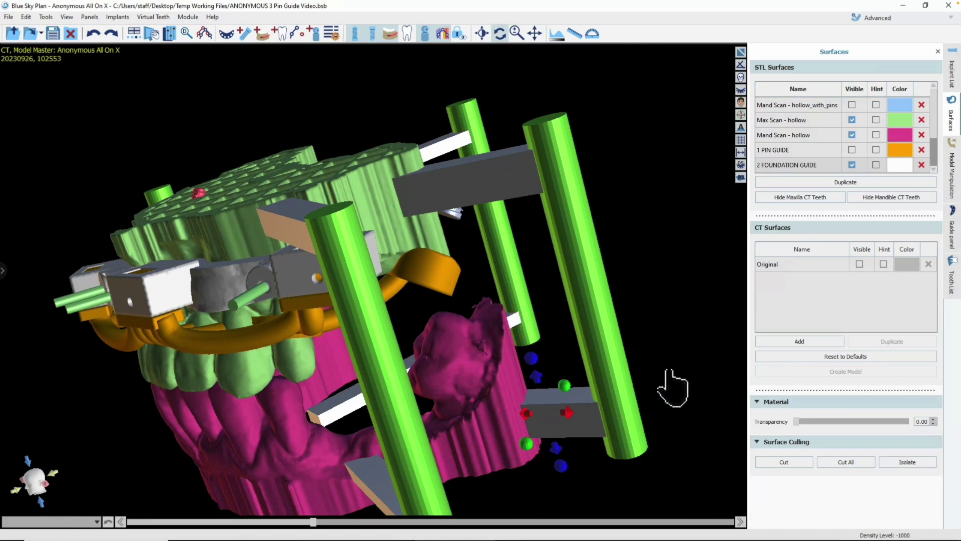
# Thicken the lower connecting bar of the front articulation pin on the patient's left side.
pyautogui.moveTo(698, 310); pyautogui.dragTo(676, 320)
pyautogui.scroll(-5, 676, 320)
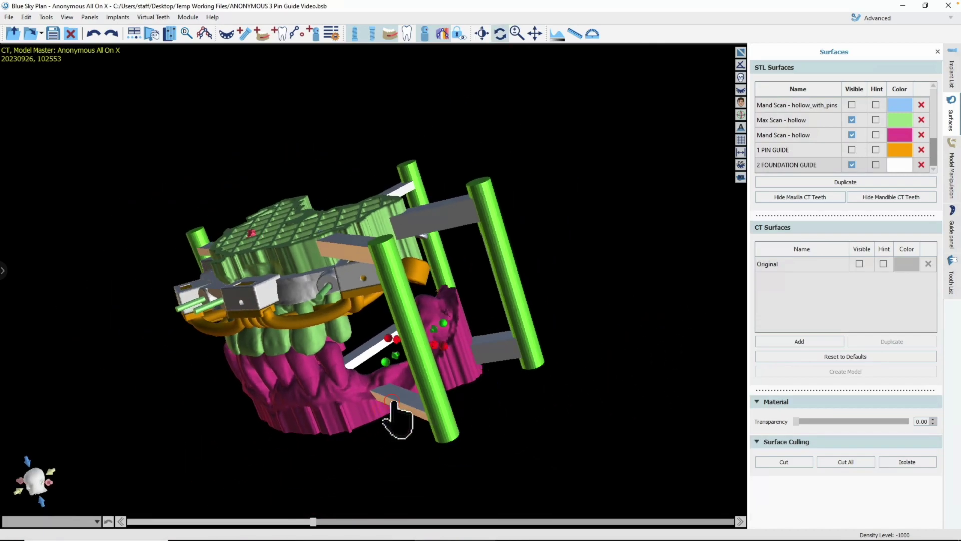
pyautogui.moveTo(393, 401); pyautogui.dragTo(461, 393)
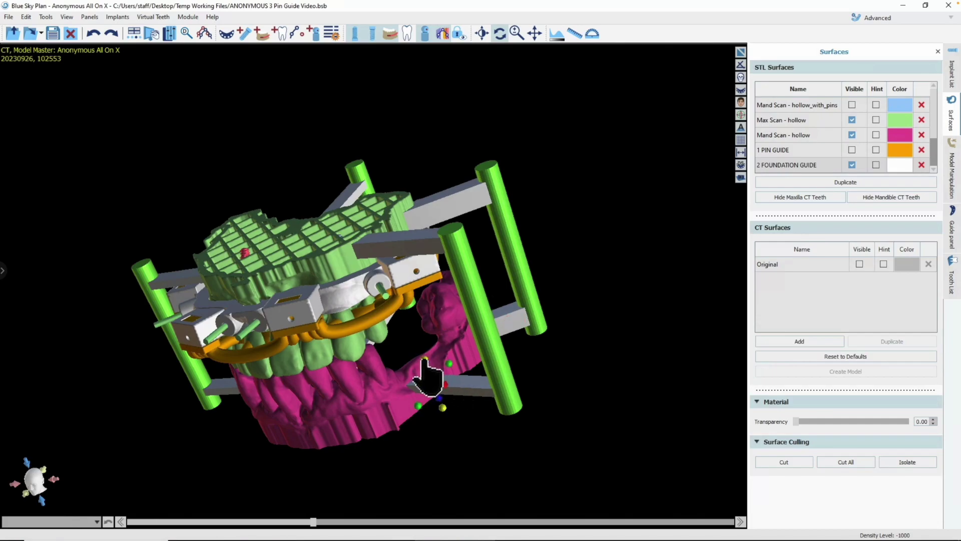
pyautogui.moveTo(422, 349); pyautogui.dragTo(420, 337)
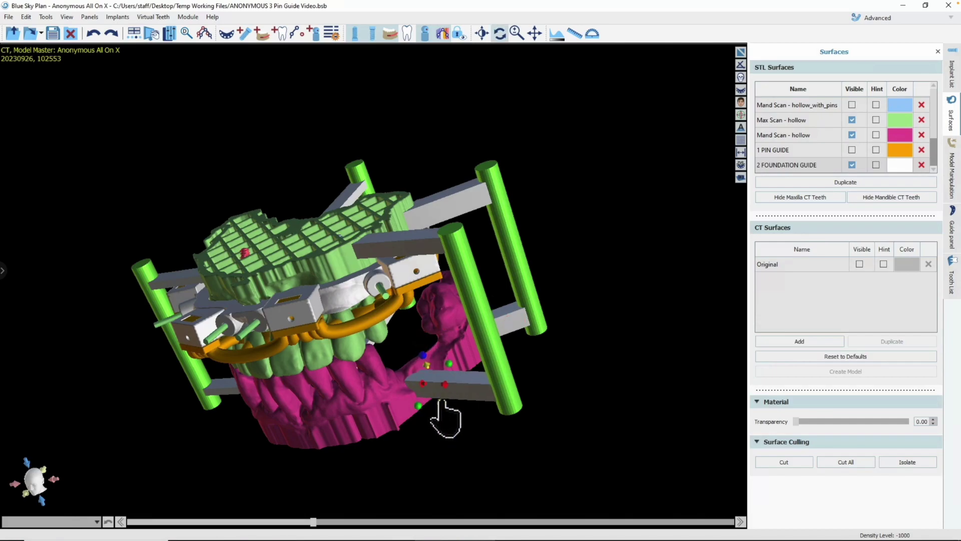
# Move the patient's right back articulation pin from behind the arch to the outer posterior end of the models, with both bars reaching them.
pyautogui.moveTo(569, 382)
pyautogui.mouseDown()
pyautogui.moveTo(468, 243)
pyautogui.moveTo(336, 430)
pyautogui.moveTo(294, 441)
pyautogui.moveTo(469, 346)
pyautogui.mouseUp()
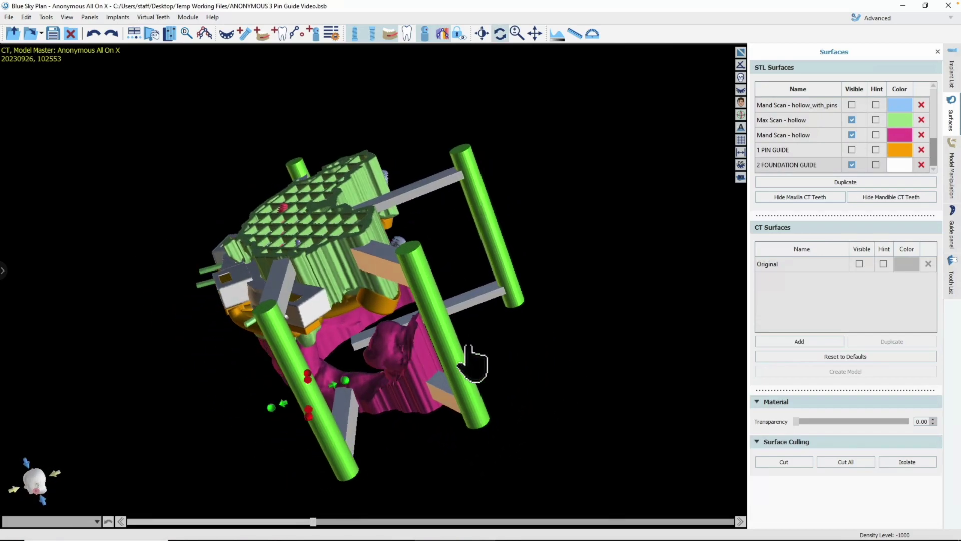
pyautogui.moveTo(565, 389); pyautogui.dragTo(304, 282)
pyautogui.moveTo(571, 211); pyautogui.dragTo(494, 236)
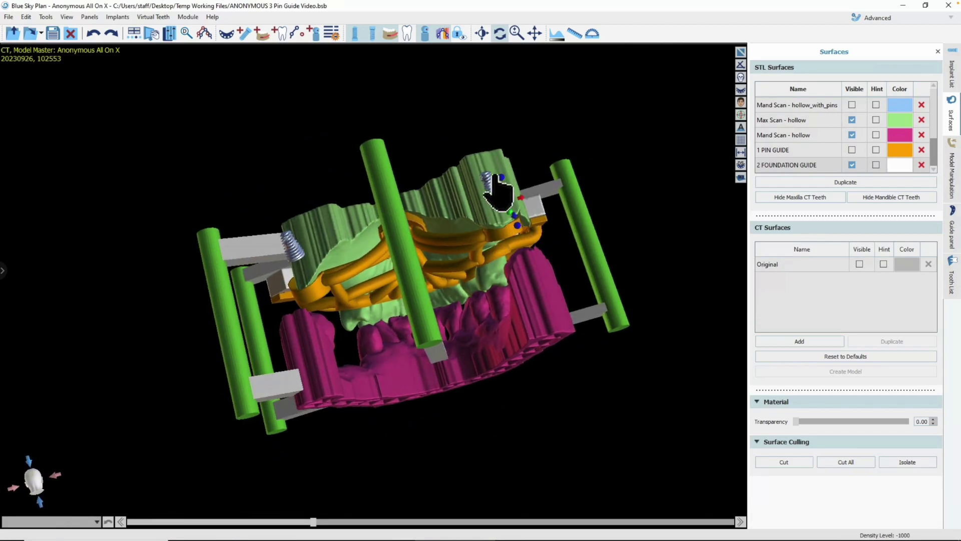
pyautogui.moveTo(369, 392); pyautogui.dragTo(481, 265)
pyautogui.moveTo(438, 148); pyautogui.dragTo(547, 423)
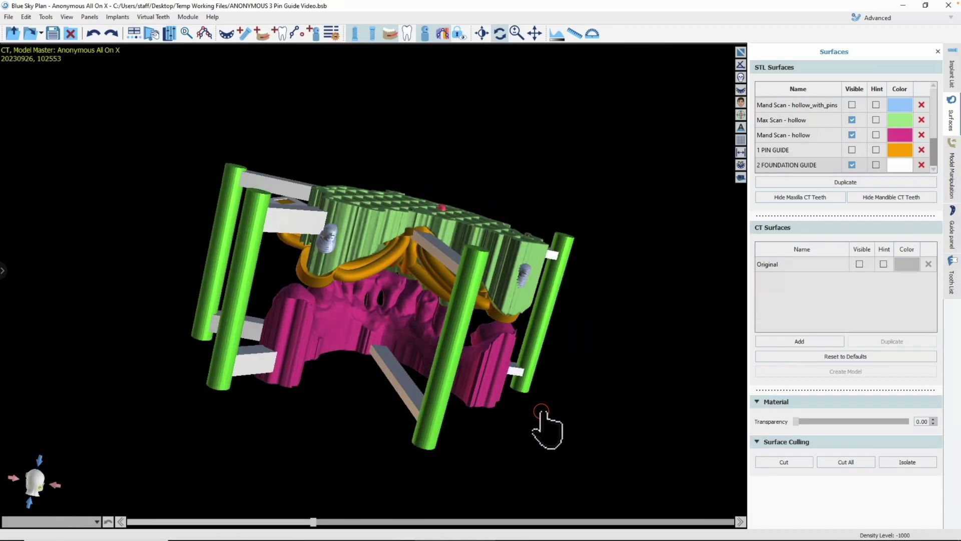
pyautogui.moveTo(425, 163); pyautogui.dragTo(403, 378)
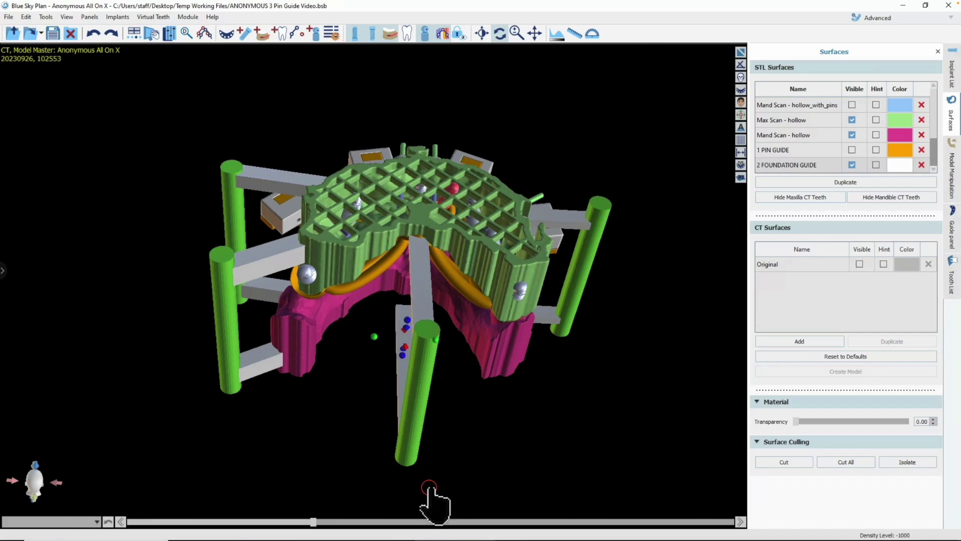
pyautogui.moveTo(429, 475); pyautogui.dragTo(422, 415)
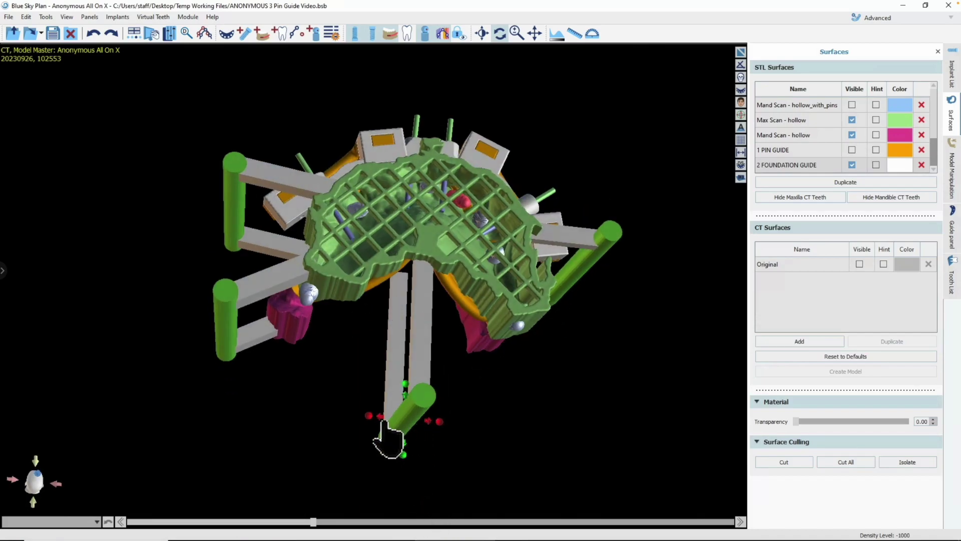
pyautogui.moveTo(379, 418); pyautogui.dragTo(606, 358)
pyautogui.moveTo(525, 400); pyautogui.dragTo(444, 300)
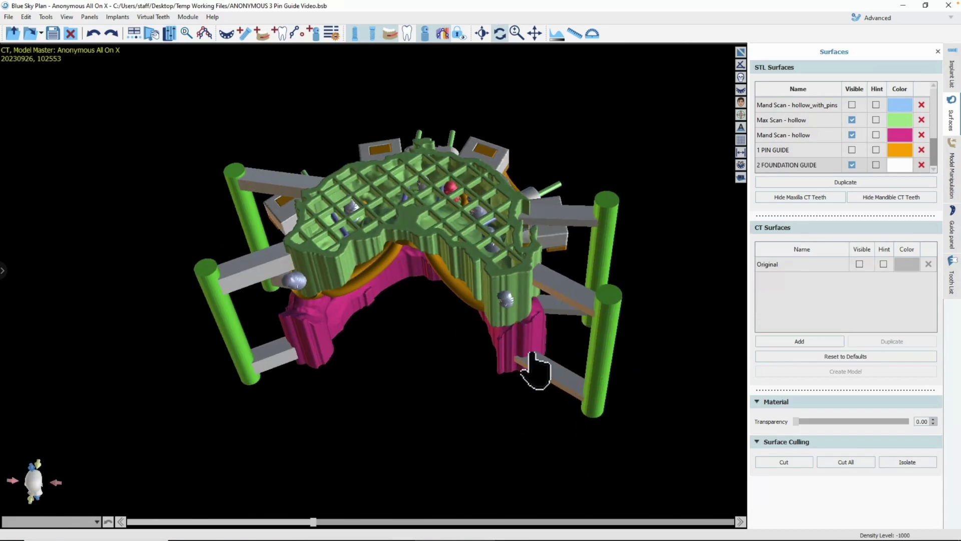
pyautogui.moveTo(395, 151); pyautogui.dragTo(405, 193)
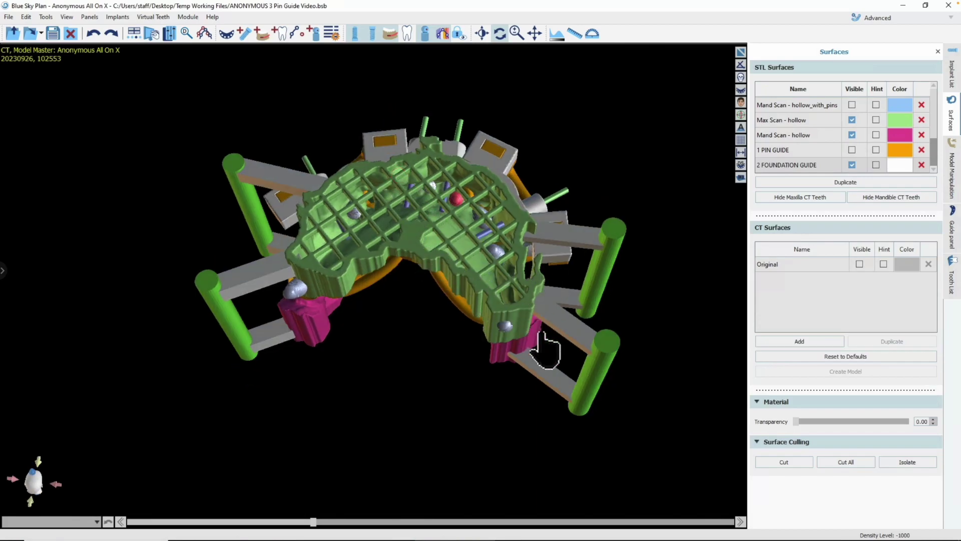
# Try the patient's right back articulation pin in the open space behind the arch and return it to the outer side.
pyautogui.moveTo(591, 366); pyautogui.dragTo(481, 368)
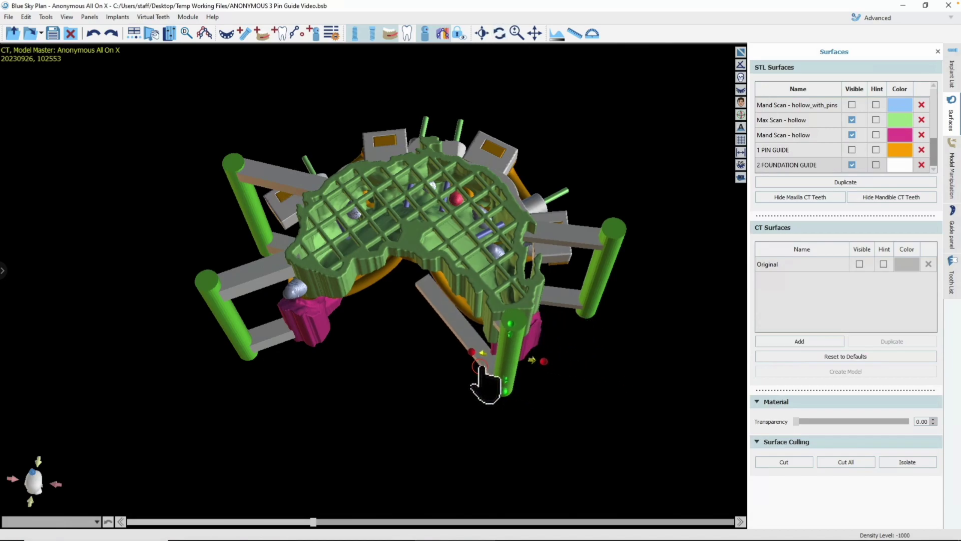
pyautogui.scroll(8, 426, 289)
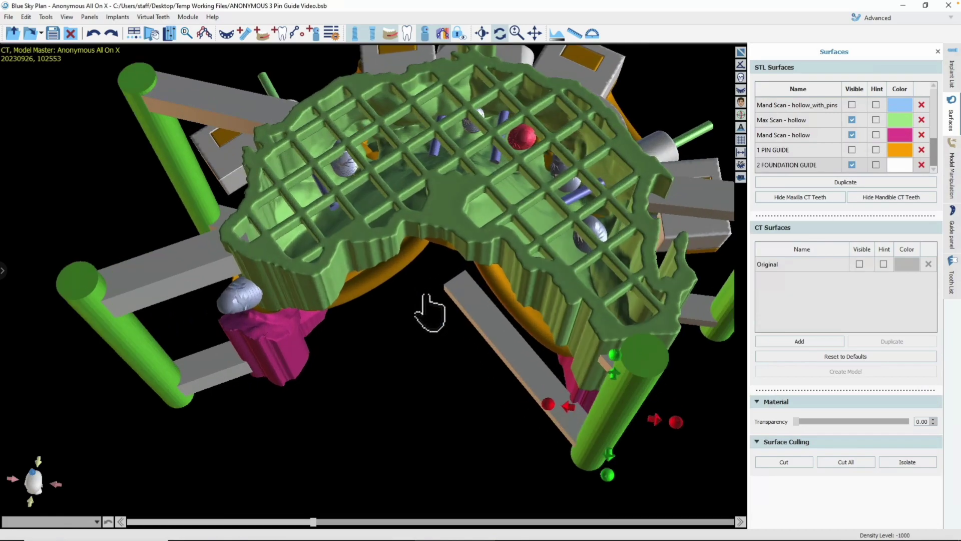
pyautogui.scroll(-8, 419, 273)
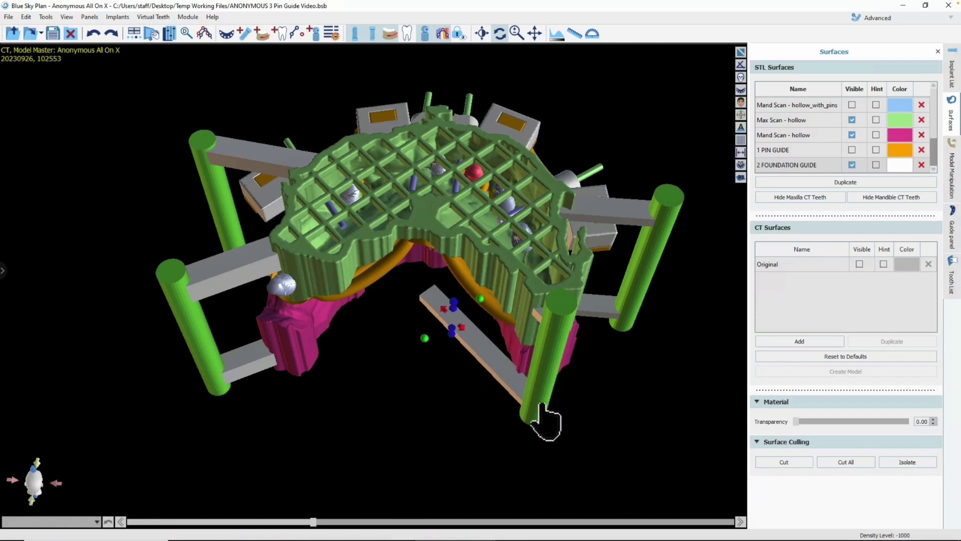
pyautogui.moveTo(578, 385); pyautogui.dragTo(633, 391)
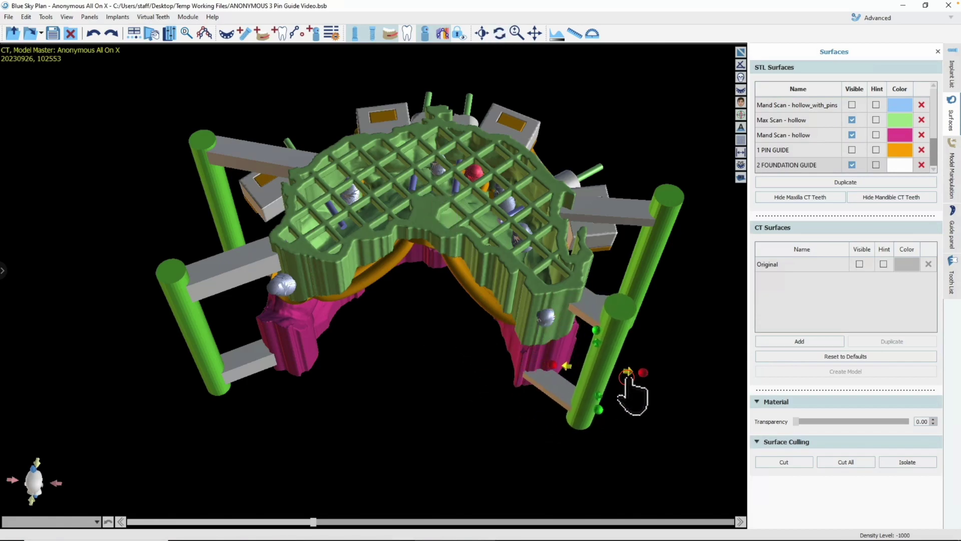
# Raise and thicken the upper connecting bar of the patient's right front articulation pin so it clears the foundation guide.
pyautogui.moveTo(464, 307); pyautogui.dragTo(470, 350)
pyautogui.moveTo(556, 368); pyautogui.dragTo(577, 341)
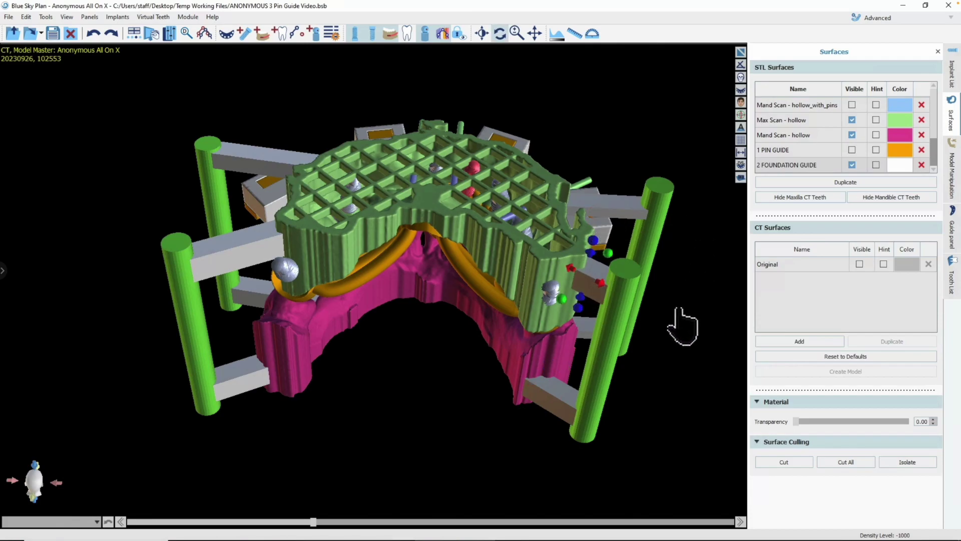
pyautogui.moveTo(596, 357); pyautogui.dragTo(368, 405)
pyautogui.moveTo(128, 353); pyautogui.dragTo(108, 272)
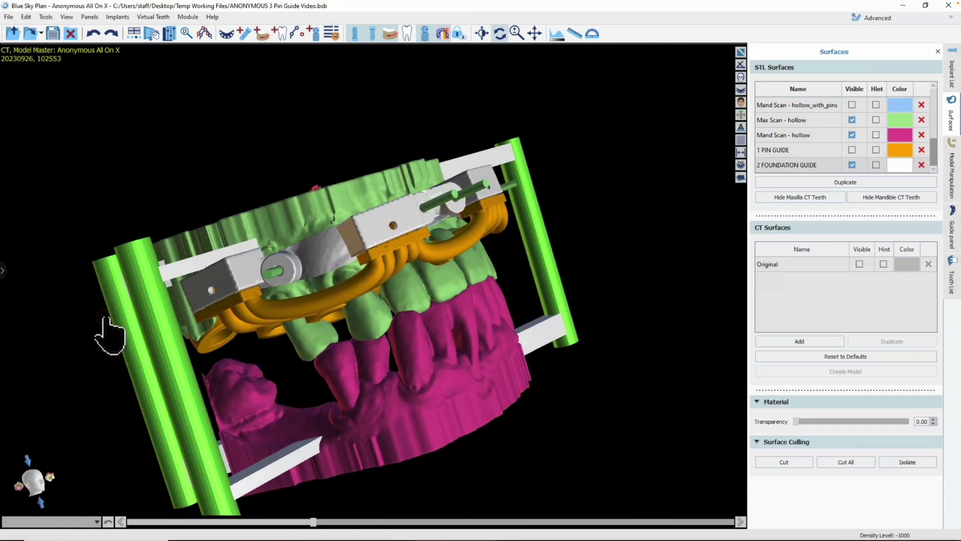
pyautogui.moveTo(179, 272)
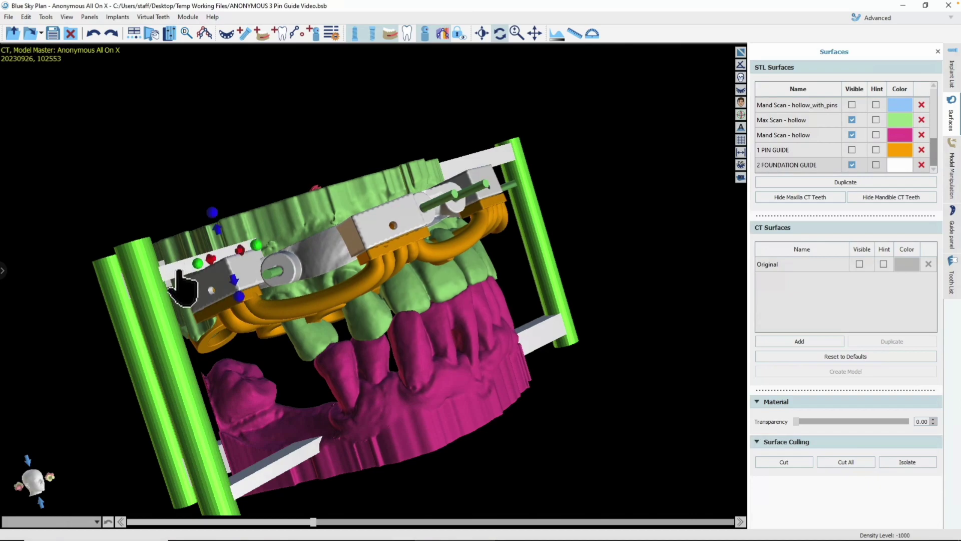
pyautogui.moveTo(218, 230); pyautogui.dragTo(210, 216)
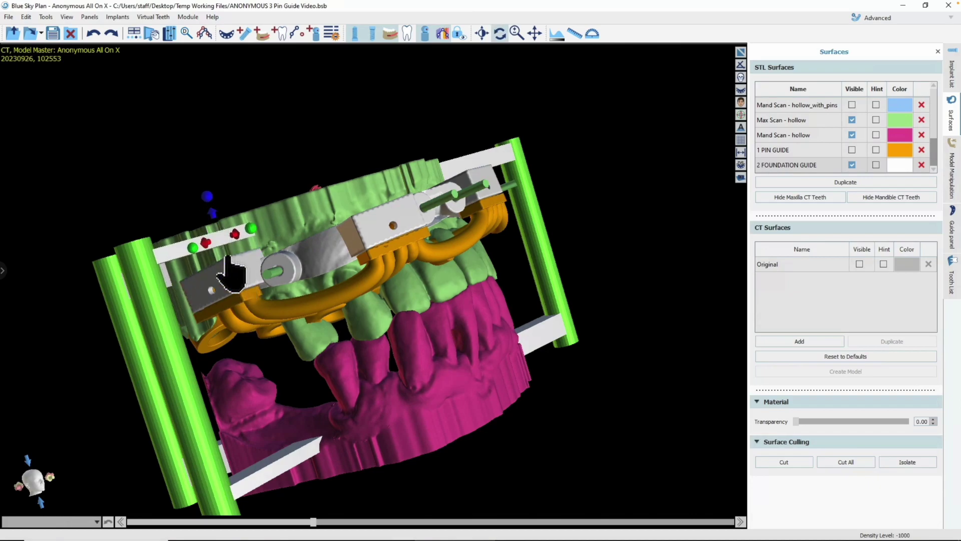
pyautogui.moveTo(457, 337); pyautogui.dragTo(356, 369)
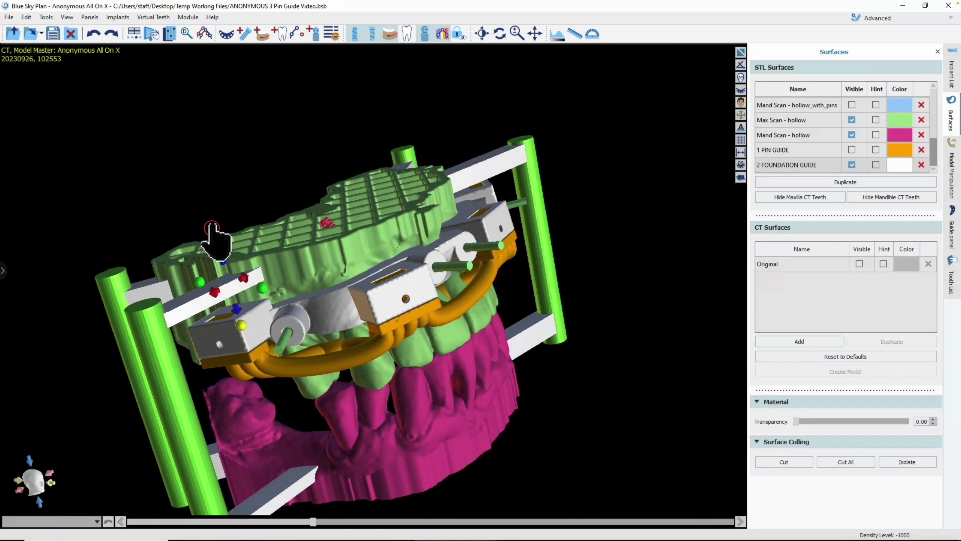
pyautogui.moveTo(212, 227); pyautogui.dragTo(205, 205)
# Lower and thicken the lower connecting bar of the patient's right front articulation pin on the mandibular model.
pyautogui.moveTo(146, 340); pyautogui.dragTo(105, 216)
pyautogui.click(209, 367)
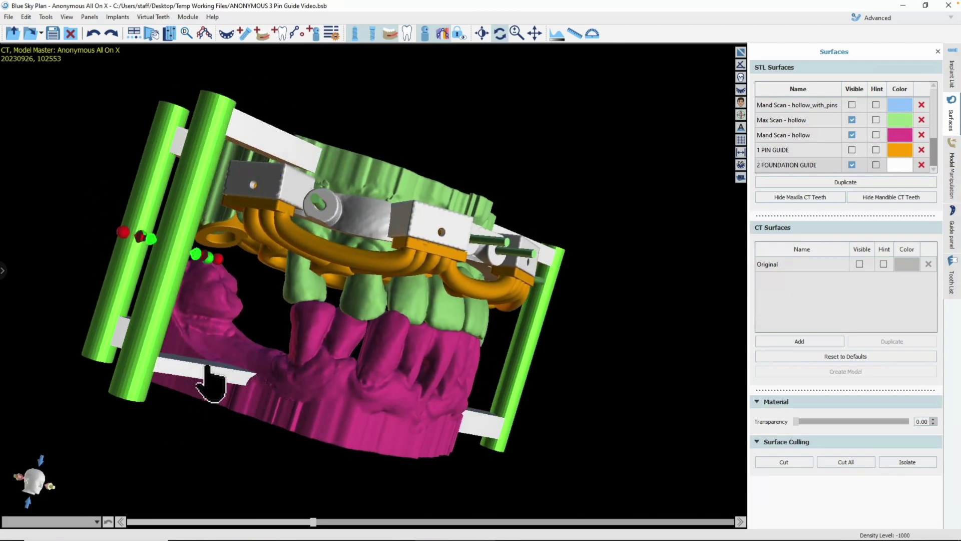
pyautogui.click(211, 383)
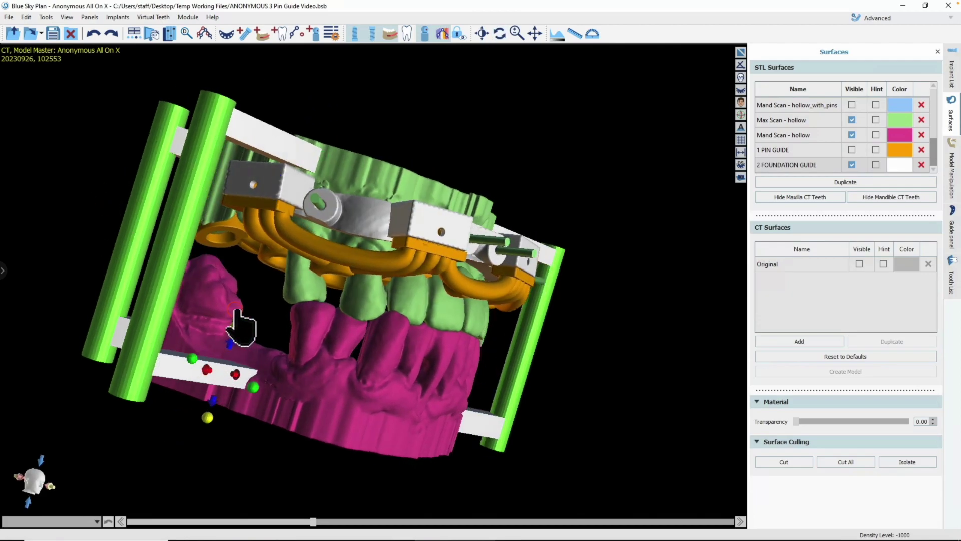
pyautogui.moveTo(234, 341); pyautogui.dragTo(214, 429)
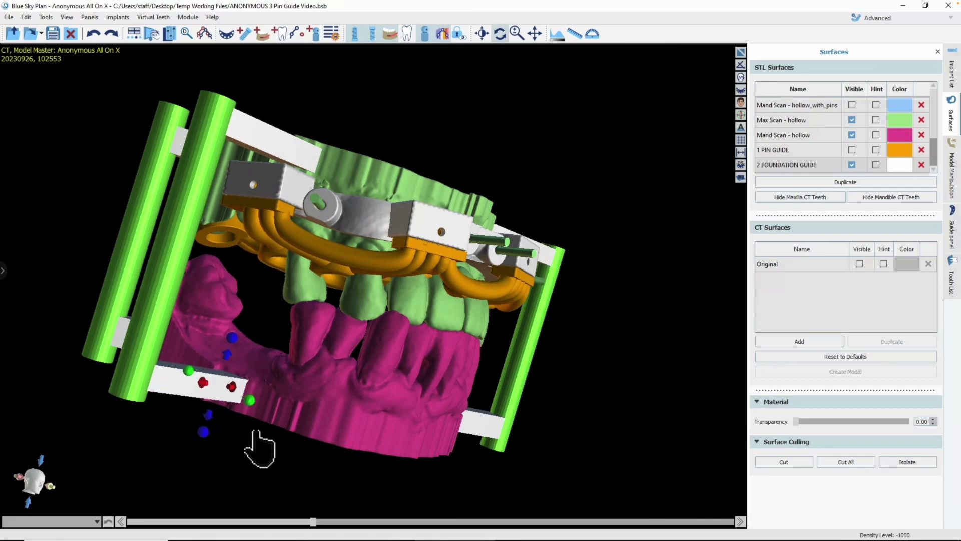
# Check guide clearance around all articulation pins from the front and below, hiding the Mand Scan - hollow surface for the underside view and showing it again.
pyautogui.moveTo(452, 114); pyautogui.dragTo(260, 170)
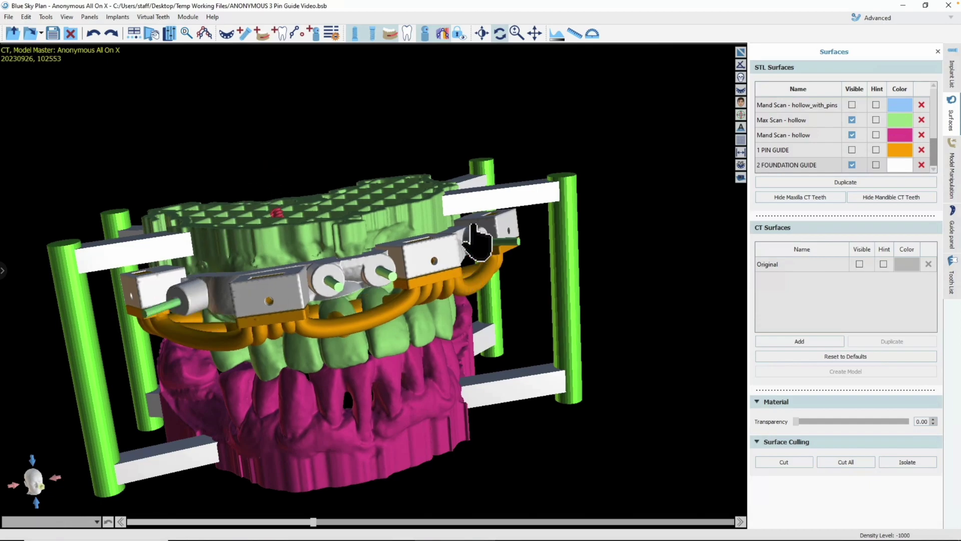
pyautogui.moveTo(509, 275); pyautogui.dragTo(407, 322)
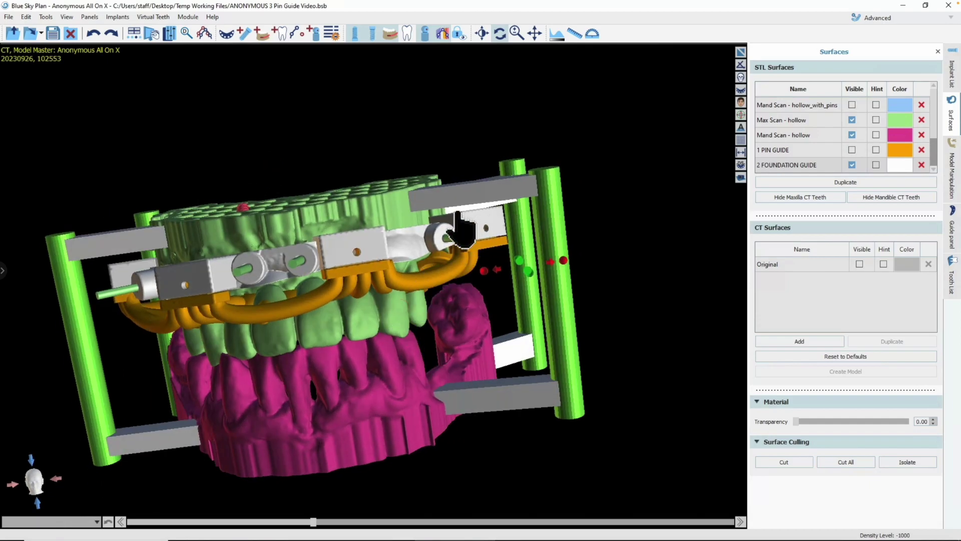
pyautogui.moveTo(356, 402); pyautogui.dragTo(475, 252)
pyautogui.moveTo(264, 361); pyautogui.dragTo(515, 192)
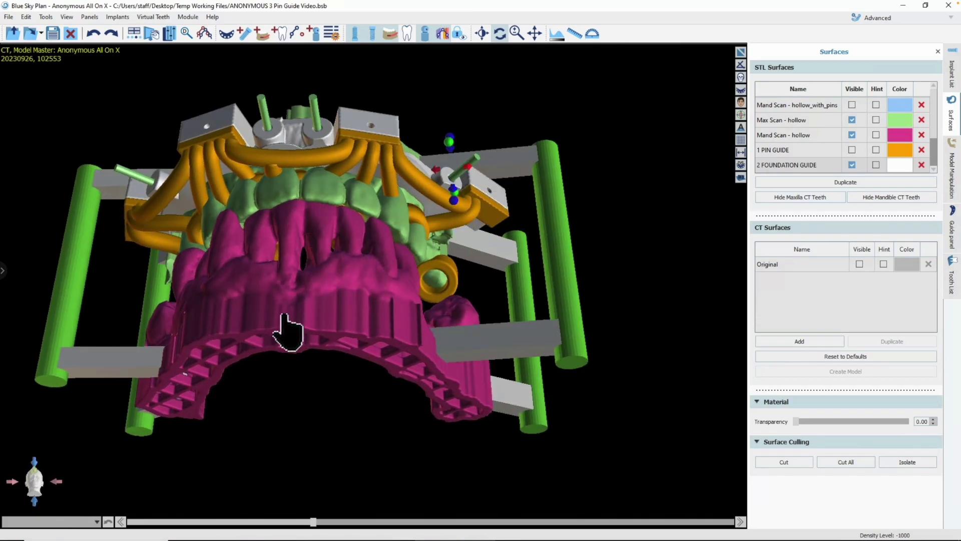
pyautogui.moveTo(284, 320); pyautogui.dragTo(307, 290)
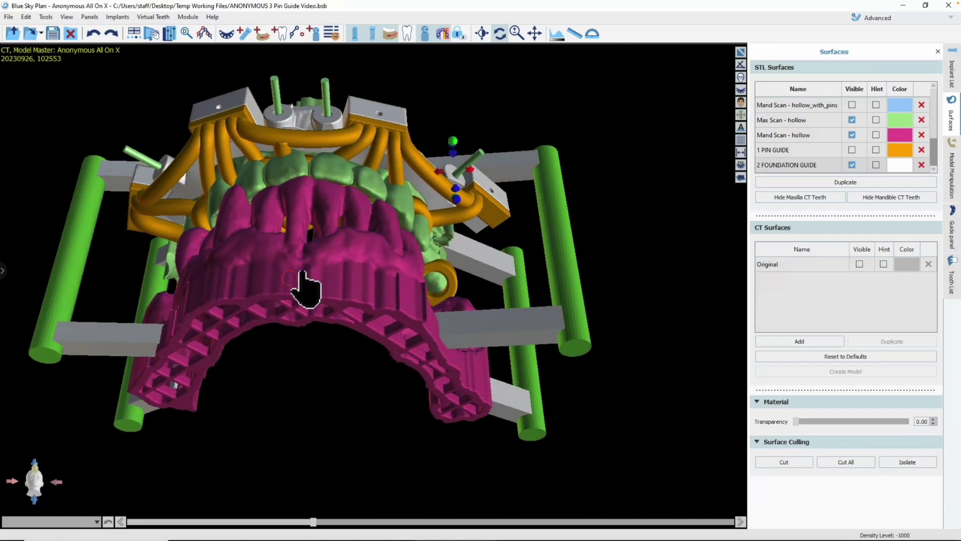
pyautogui.click(852, 135)
pyautogui.moveTo(275, 386); pyautogui.dragTo(375, 171)
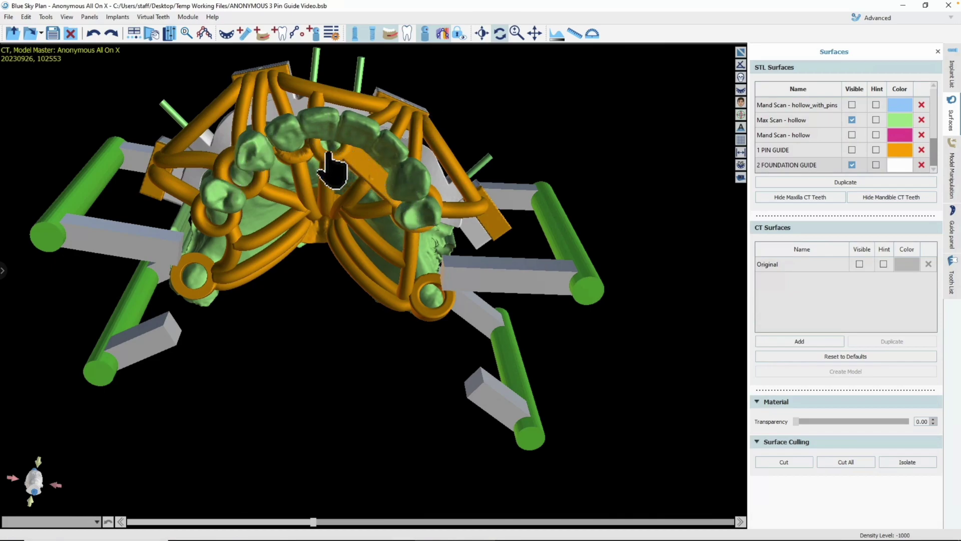
pyautogui.moveTo(428, 80); pyautogui.dragTo(253, 170)
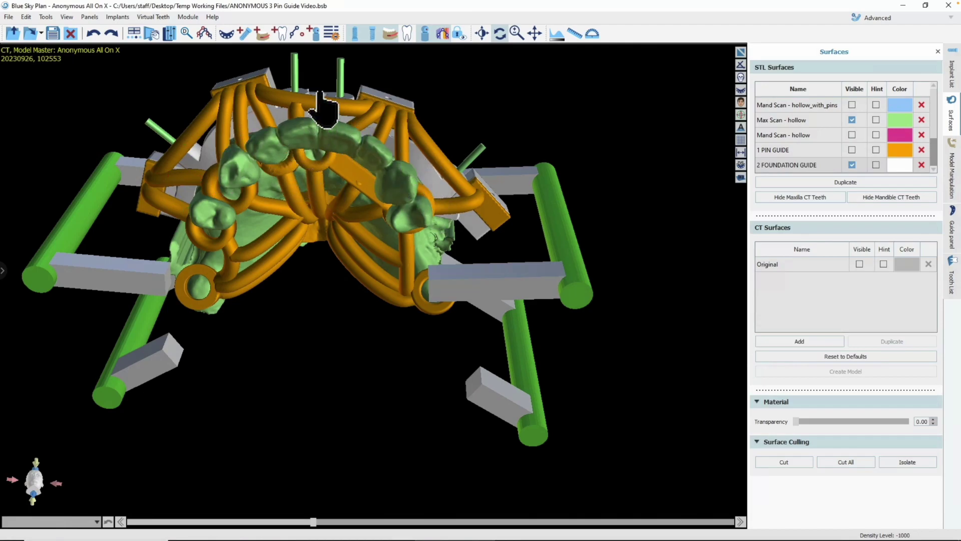
pyautogui.moveTo(318, 296); pyautogui.dragTo(318, 360)
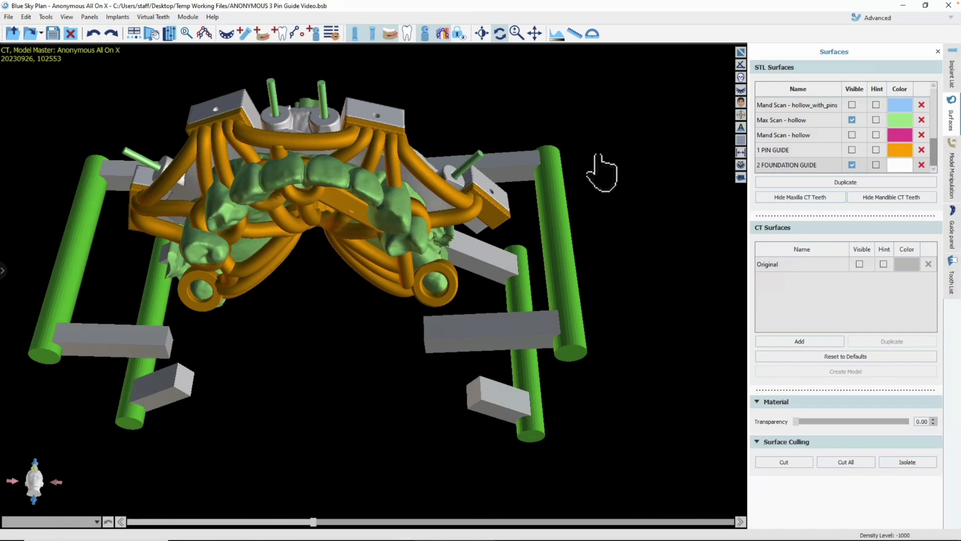
pyautogui.click(851, 135)
pyautogui.moveTo(351, 180); pyautogui.dragTo(361, 253)
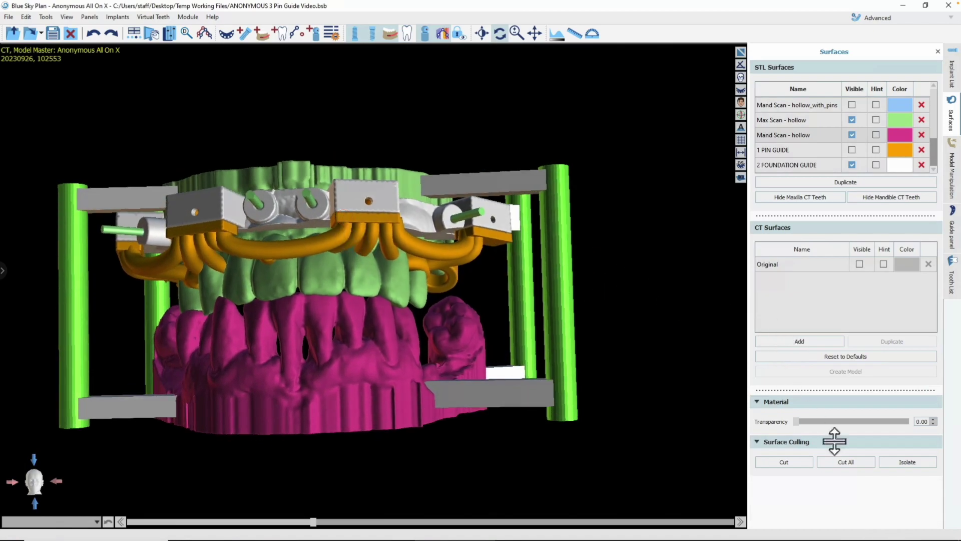
# Create the articulation pins on the hollow maxillary and mandibular models from the adjusted layout.
pyautogui.click(950, 198)
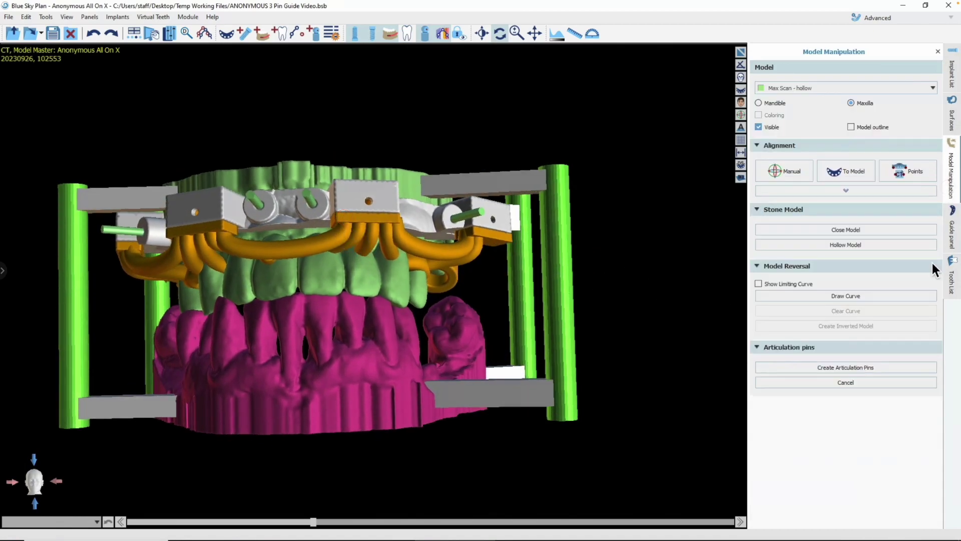
pyautogui.click(861, 369)
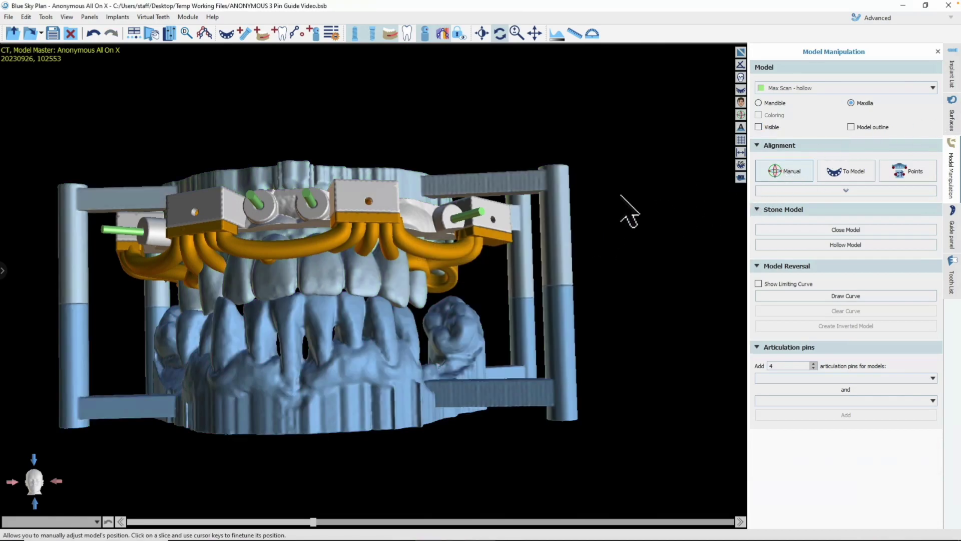
# Examine the maxillary and mandibular models with their finished articulation pins around the stacked guides.
pyautogui.moveTo(588, 197); pyautogui.dragTo(585, 226)
pyautogui.moveTo(326, 361); pyautogui.dragTo(317, 323)
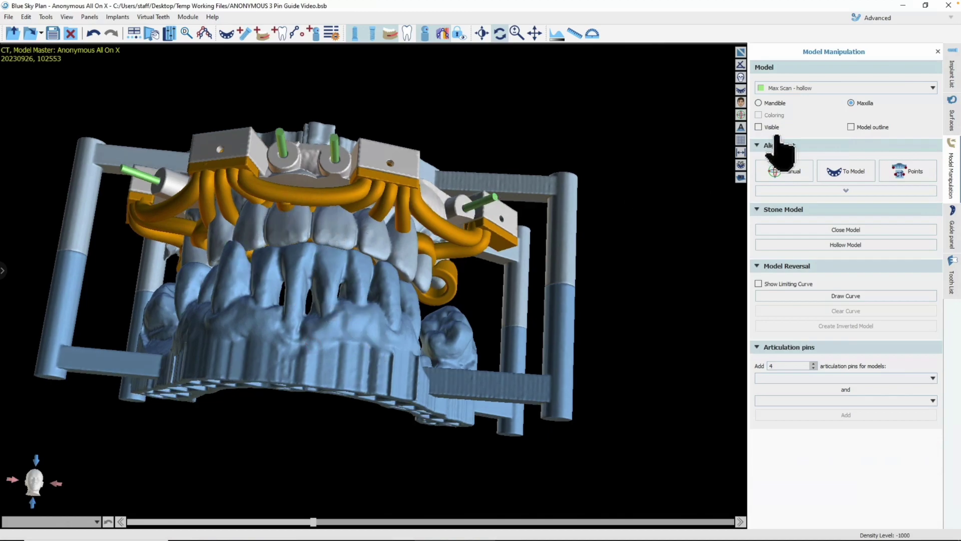
pyautogui.click(953, 119)
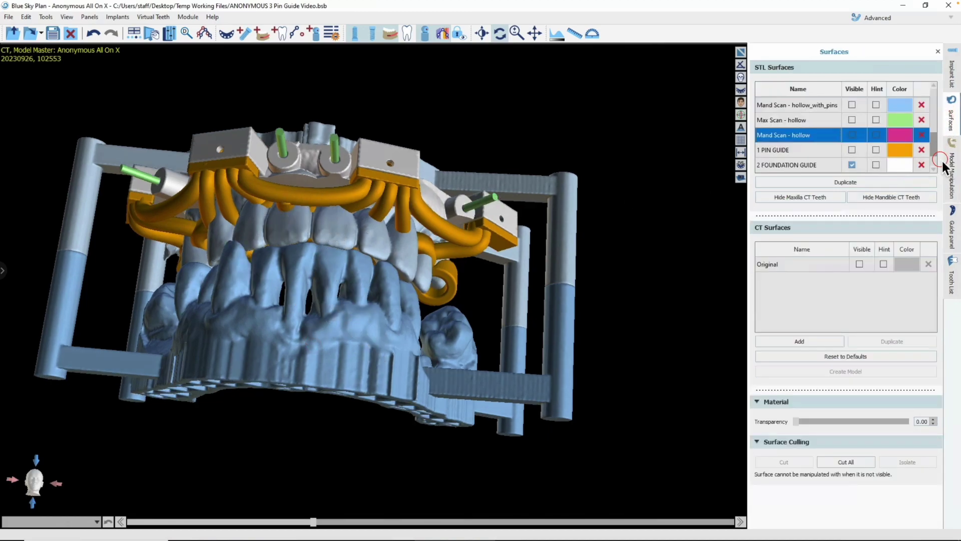
pyautogui.scroll(-2, 941, 154)
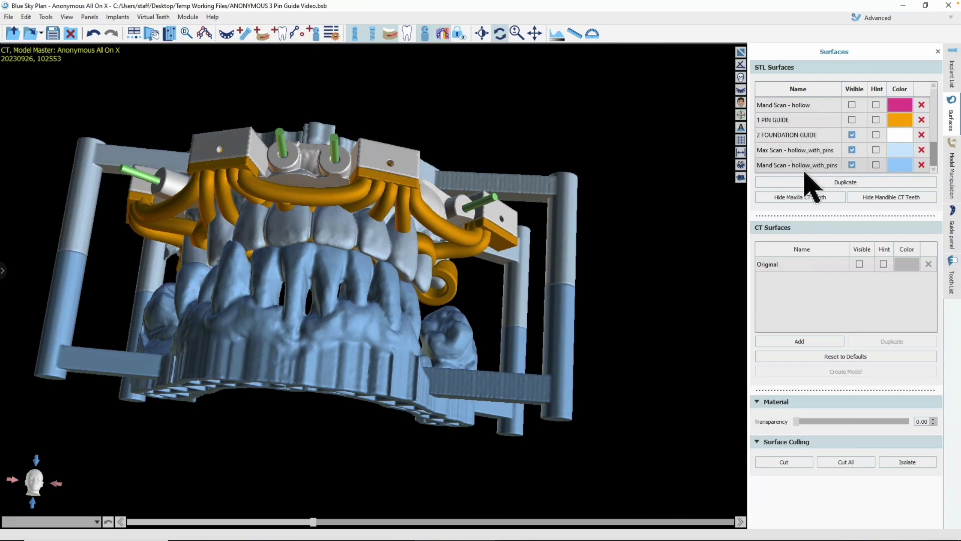
pyautogui.click(801, 151)
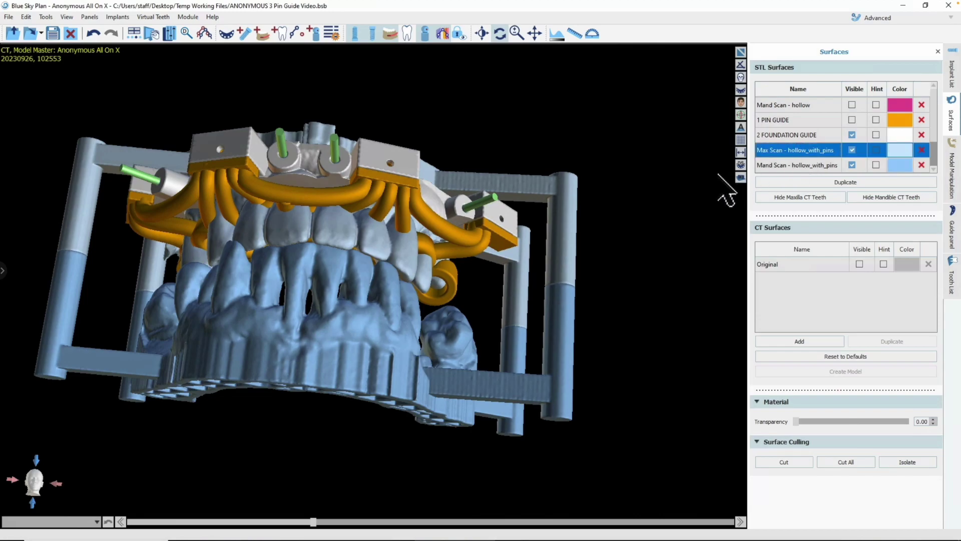
pyautogui.moveTo(223, 354); pyautogui.dragTo(258, 369)
pyautogui.scroll(2, 246, 349)
pyautogui.scroll(-5, 258, 372)
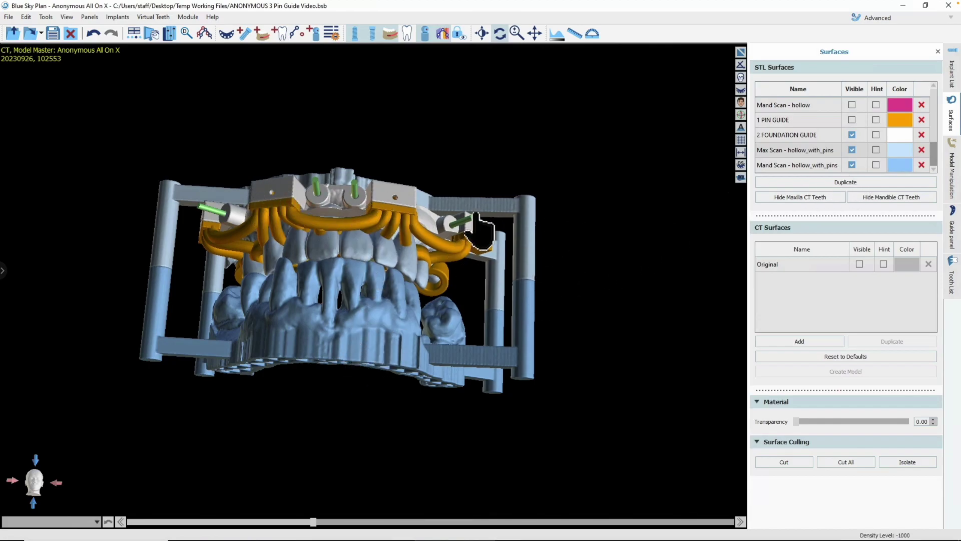
# Hide the Mand Scan - hollow_with_pins and 3 SURGICAL GUIDE surfaces.
pyautogui.click(852, 165)
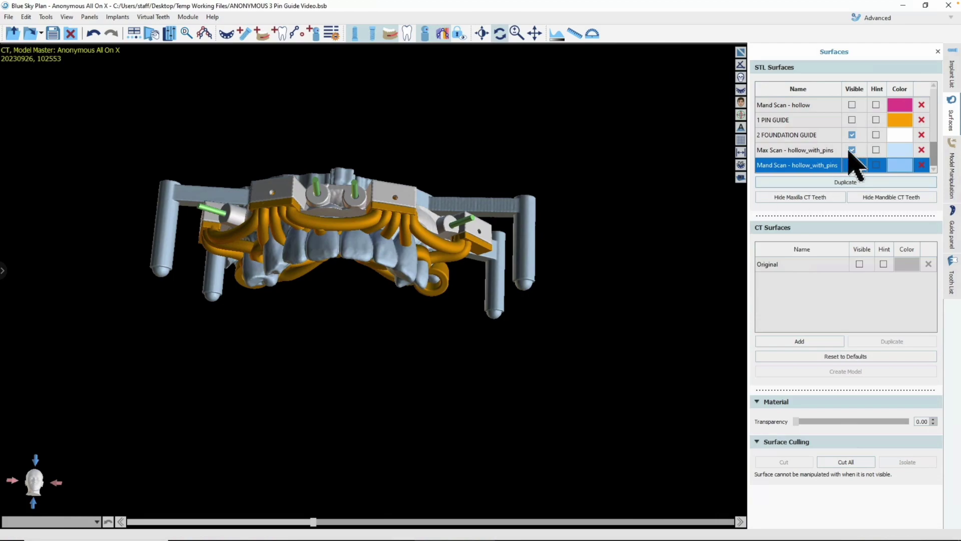
pyautogui.click(953, 142)
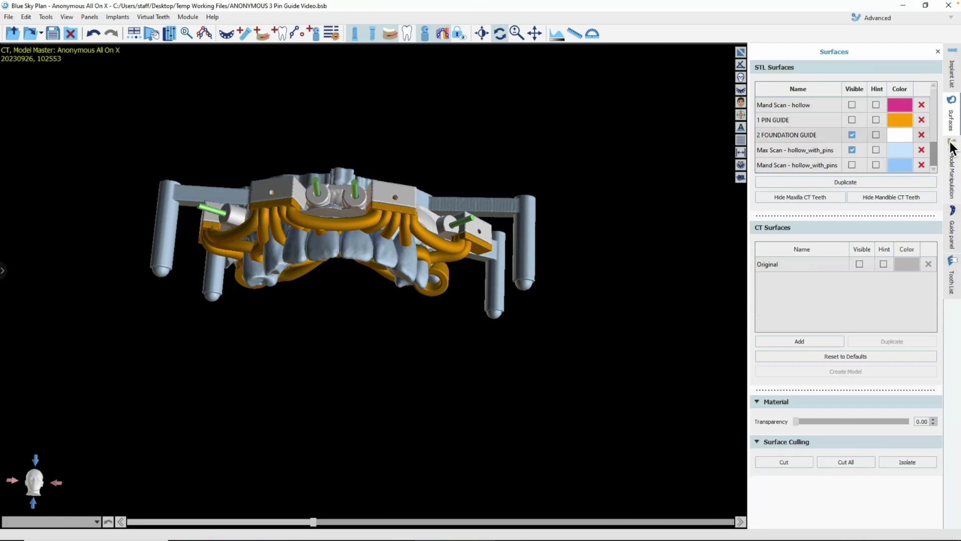
pyautogui.moveTo(937, 155); pyautogui.dragTo(934, 100)
pyautogui.click(852, 133)
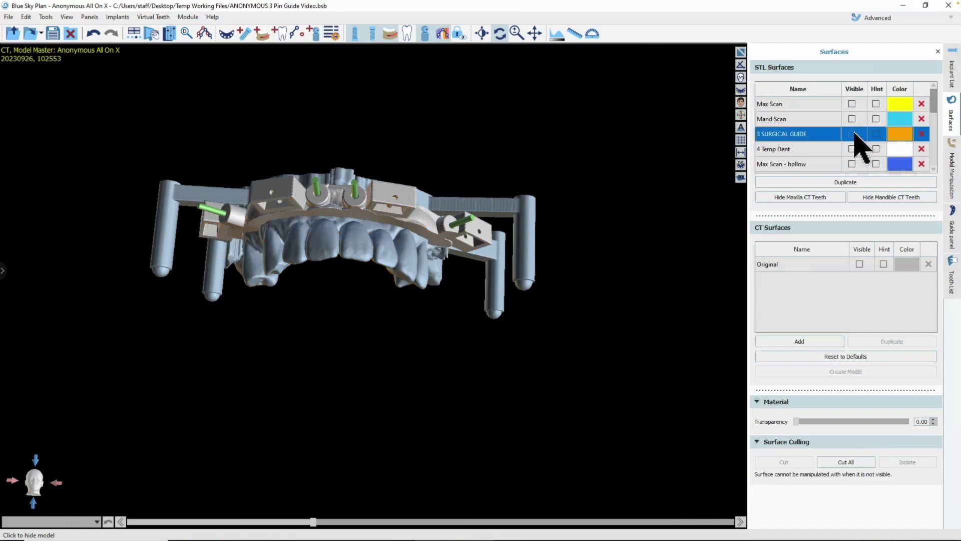
# Show the 1 PIN GUIDE surface and examine its fit over the maxillary teeth and foundation guide from below and the front.
pyautogui.moveTo(935, 109); pyautogui.dragTo(932, 164)
pyautogui.click(877, 133)
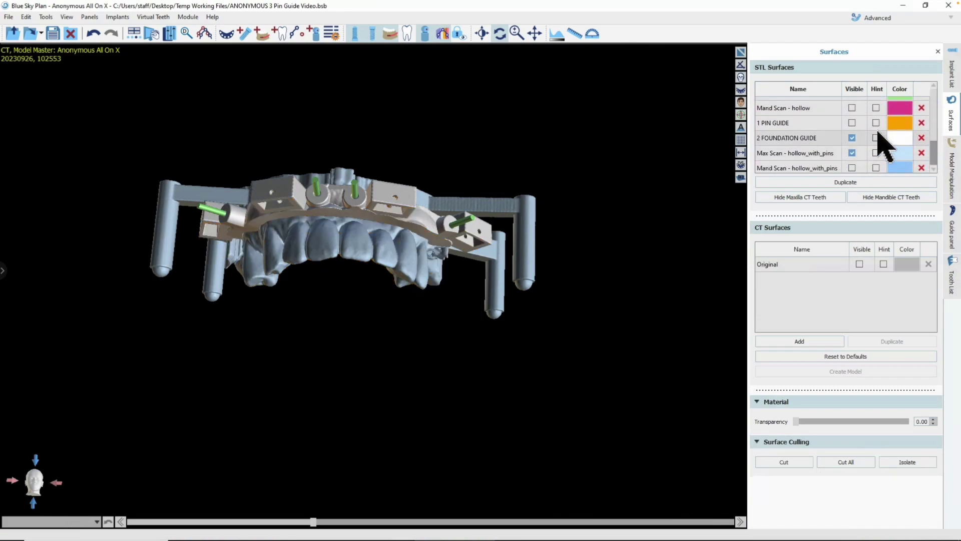
pyautogui.click(853, 122)
pyautogui.moveTo(393, 290); pyautogui.dragTo(215, 275)
pyautogui.scroll(3, 395, 181)
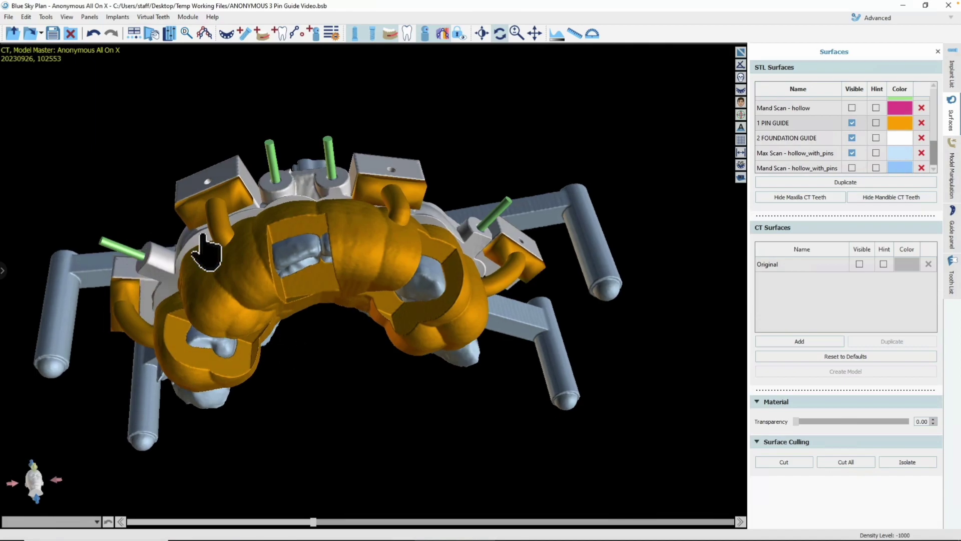
pyautogui.moveTo(297, 307); pyautogui.dragTo(508, 258)
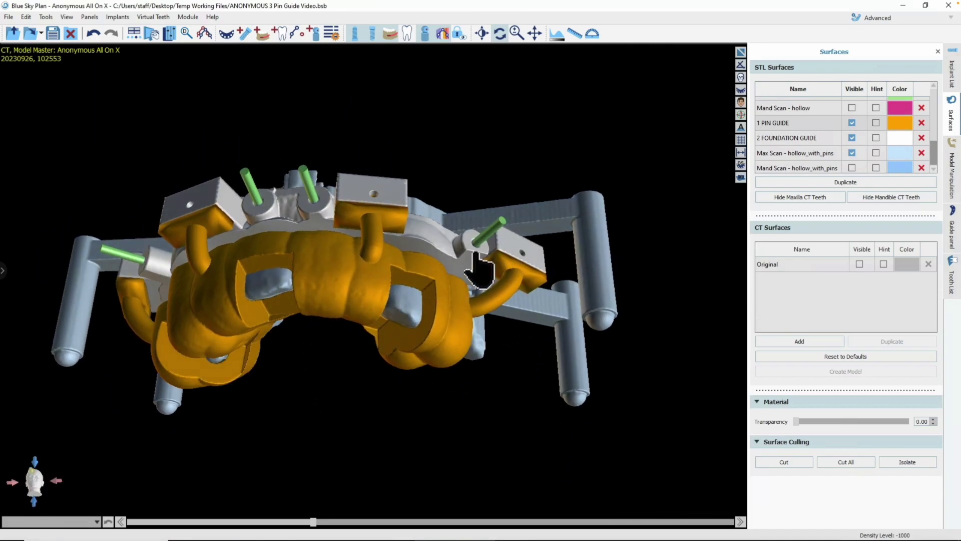
pyautogui.moveTo(289, 284); pyautogui.dragTo(280, 258)
pyautogui.moveTo(344, 344); pyautogui.dragTo(316, 193)
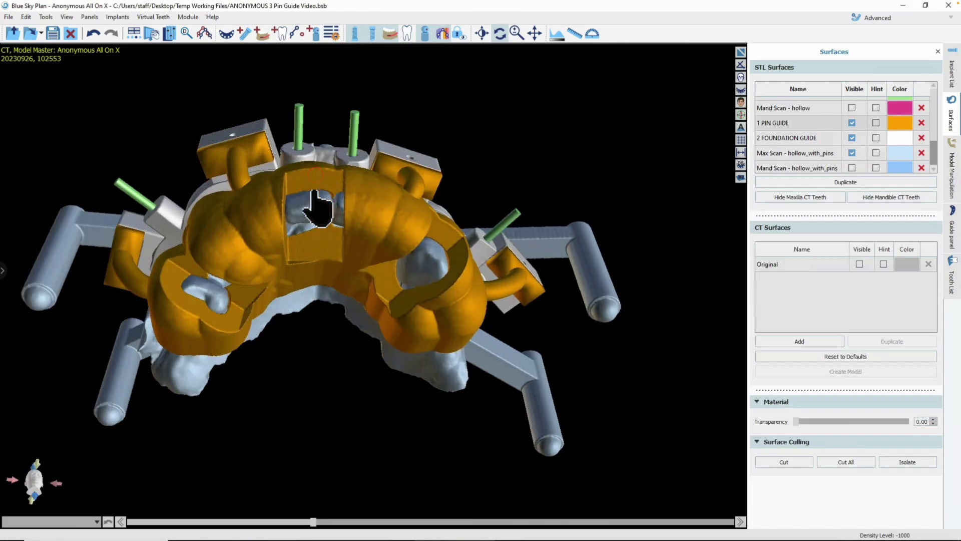
pyautogui.moveTo(283, 224); pyautogui.dragTo(401, 320)
# Hide the 1 PIN GUIDE surface and inspect the 2 FOUNDATION GUIDE on the maxillary model from the front.
pyautogui.click(852, 122)
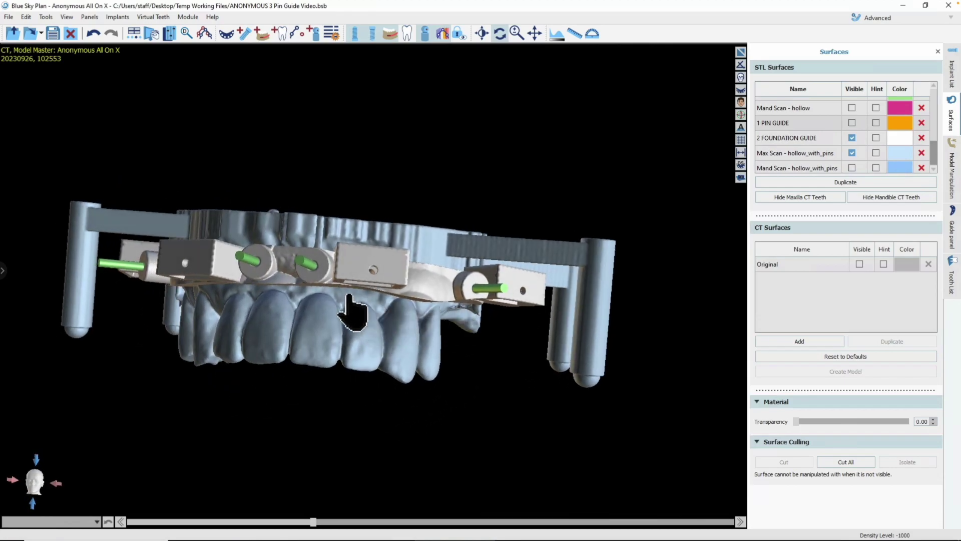
pyautogui.moveTo(151, 351); pyautogui.dragTo(200, 353)
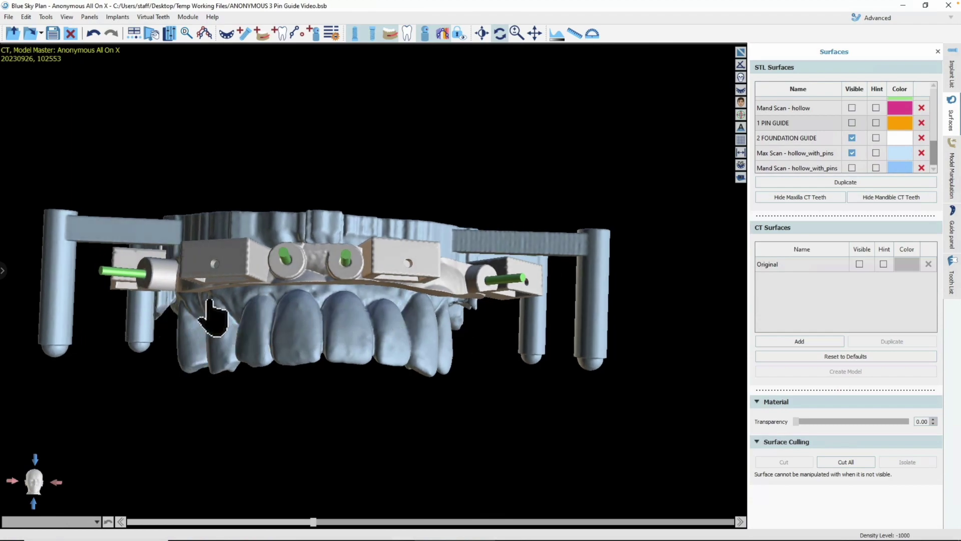
pyautogui.moveTo(210, 300); pyautogui.dragTo(206, 305)
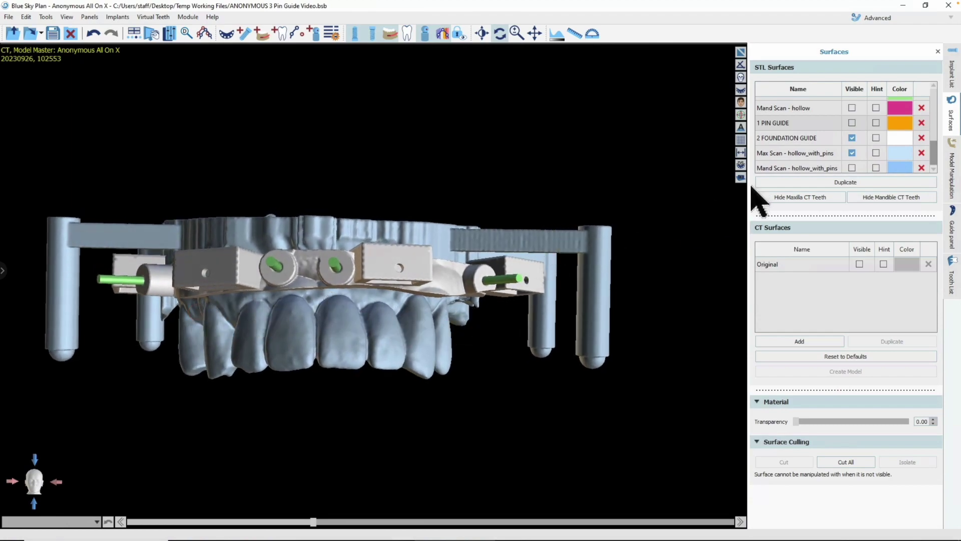
# Replace the displayed Max Scan - hollow_with_pins with Max Model - CUT WITH PINS and inspect it with the foundation guide from below.
pyautogui.click(892, 149)
pyautogui.moveTo(939, 161); pyautogui.dragTo(932, 109)
pyautogui.click(841, 122)
pyautogui.click(852, 150)
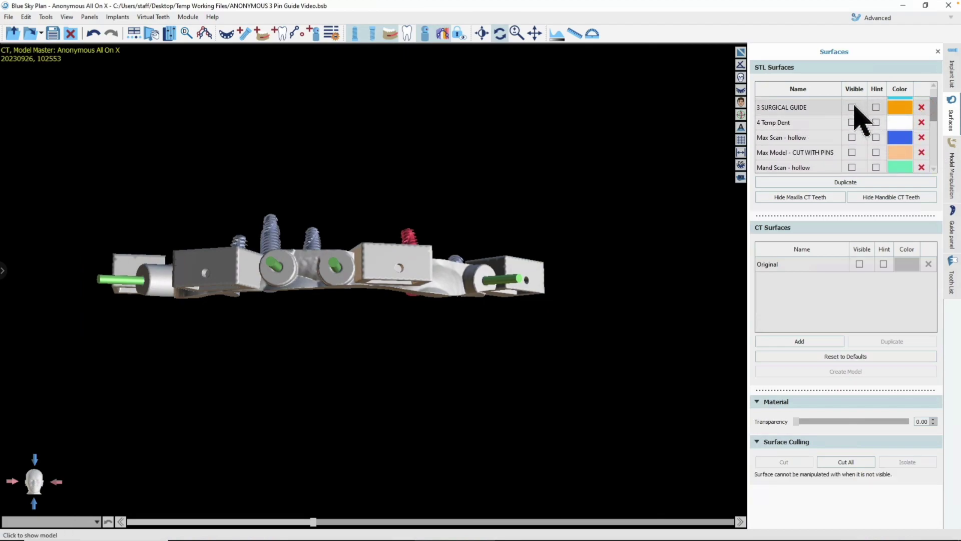
pyautogui.scroll(2, 849, 119)
pyautogui.scroll(-3, 850, 120)
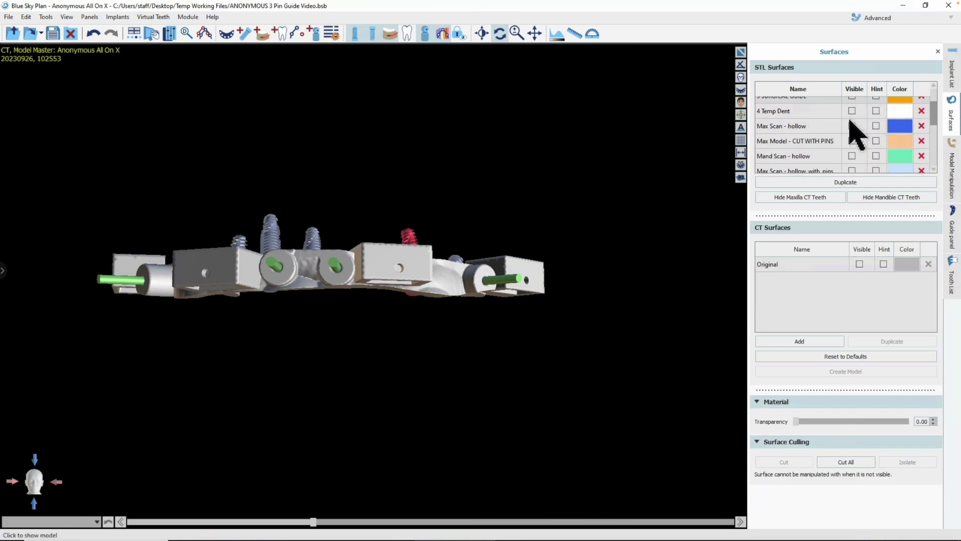
pyautogui.click(851, 141)
pyautogui.moveTo(476, 270); pyautogui.dragTo(464, 324)
pyautogui.moveTo(305, 306); pyautogui.dragTo(373, 314)
pyautogui.moveTo(286, 388); pyautogui.dragTo(383, 228)
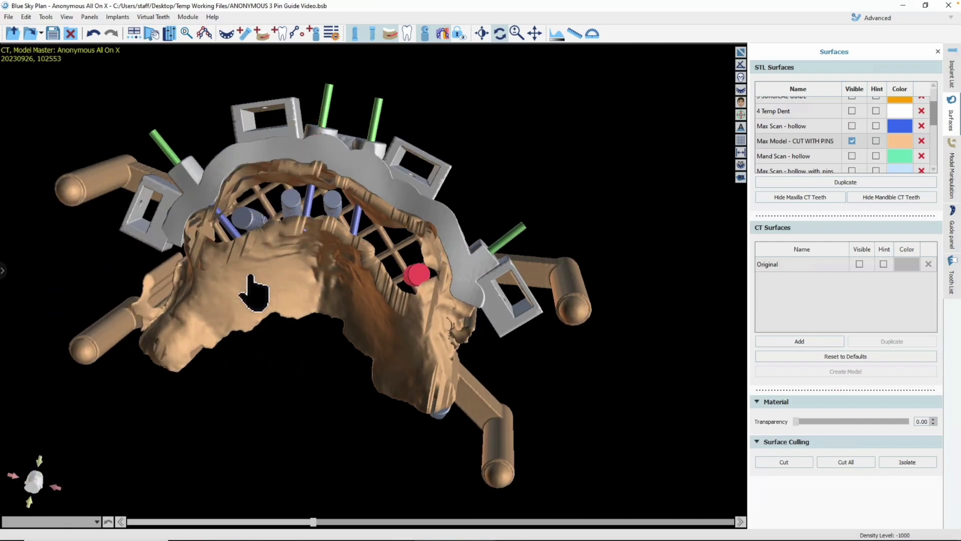
pyautogui.moveTo(282, 426); pyautogui.dragTo(453, 249)
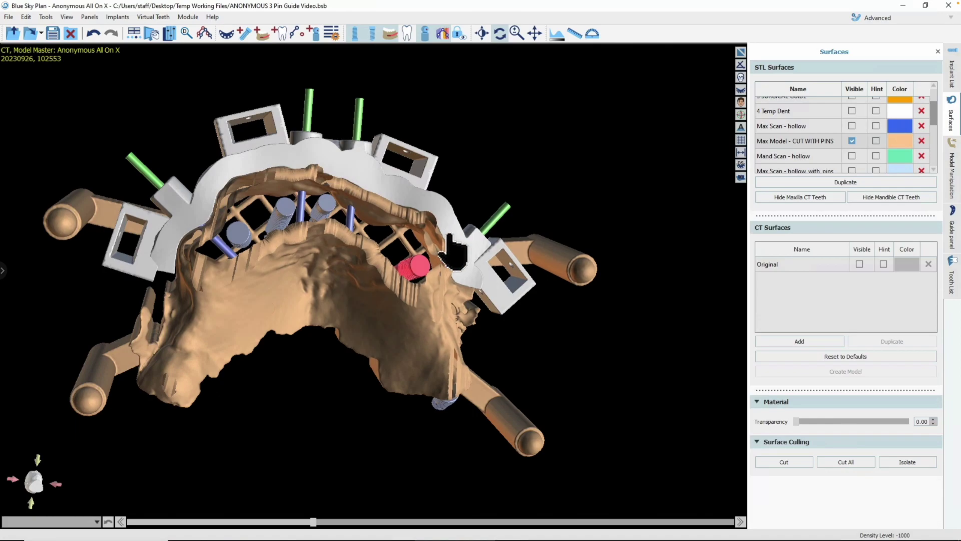
# Show the 3 SURGICAL GUIDE on the cut maxillary model and examine its rings, struts and implant positions from several angles.
pyautogui.click(934, 136)
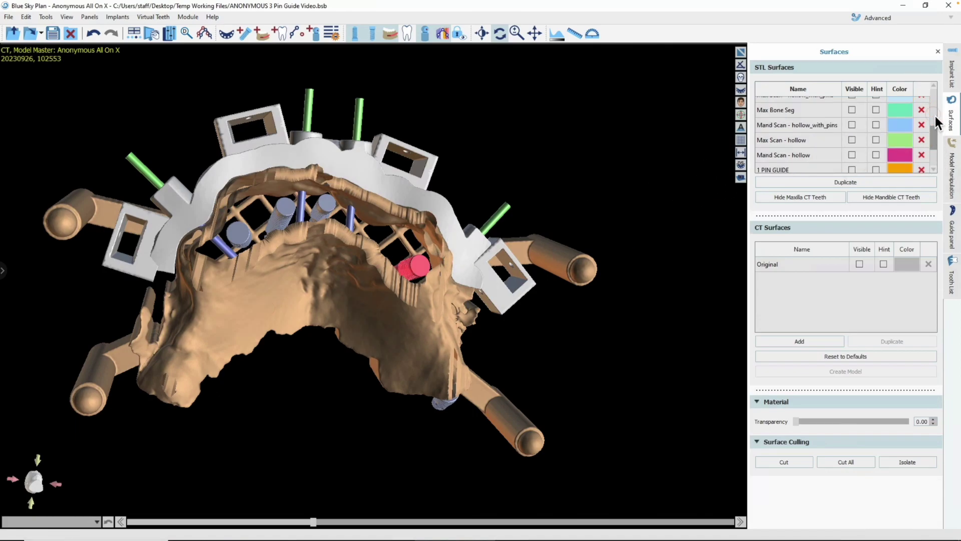
pyautogui.click(935, 114)
pyautogui.scroll(1, 907, 118)
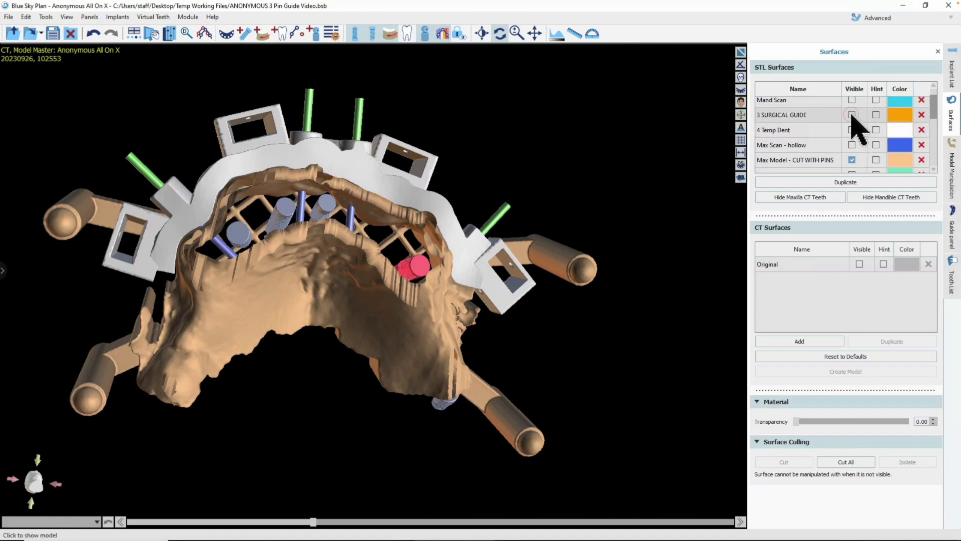
pyautogui.click(852, 115)
pyautogui.moveTo(454, 147); pyautogui.dragTo(424, 249)
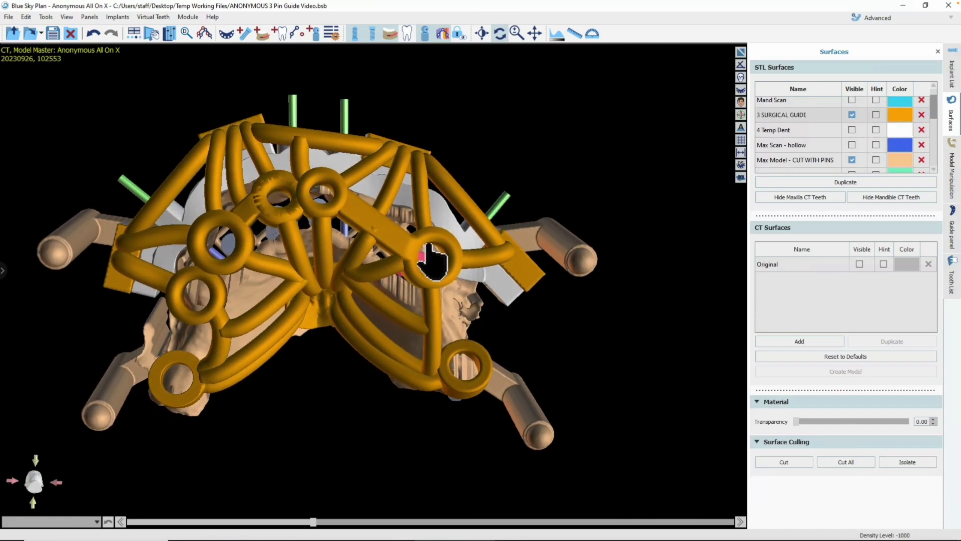
pyautogui.moveTo(326, 412); pyautogui.dragTo(446, 425)
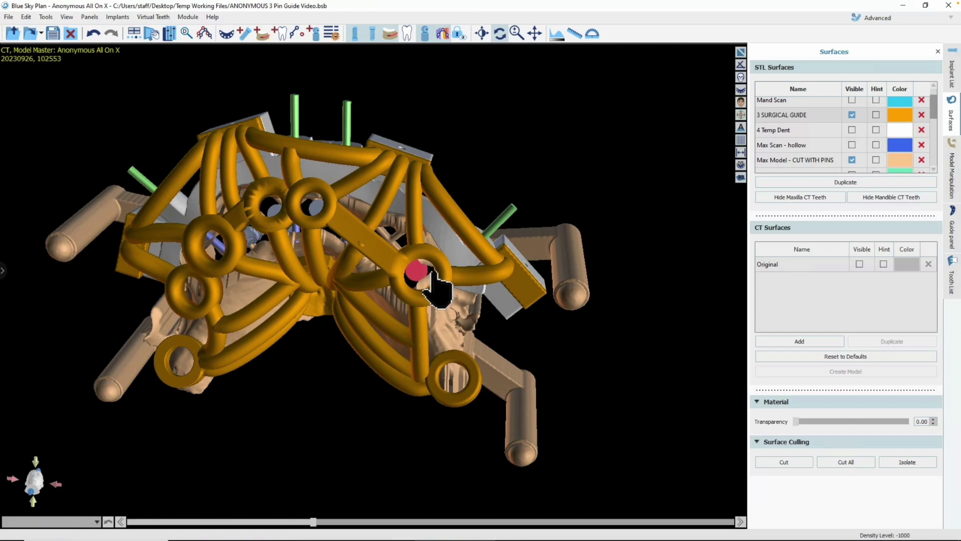
pyautogui.moveTo(383, 152); pyautogui.dragTo(281, 215)
pyautogui.moveTo(257, 118); pyautogui.dragTo(337, 273)
pyautogui.moveTo(66, 241); pyautogui.dragTo(134, 354)
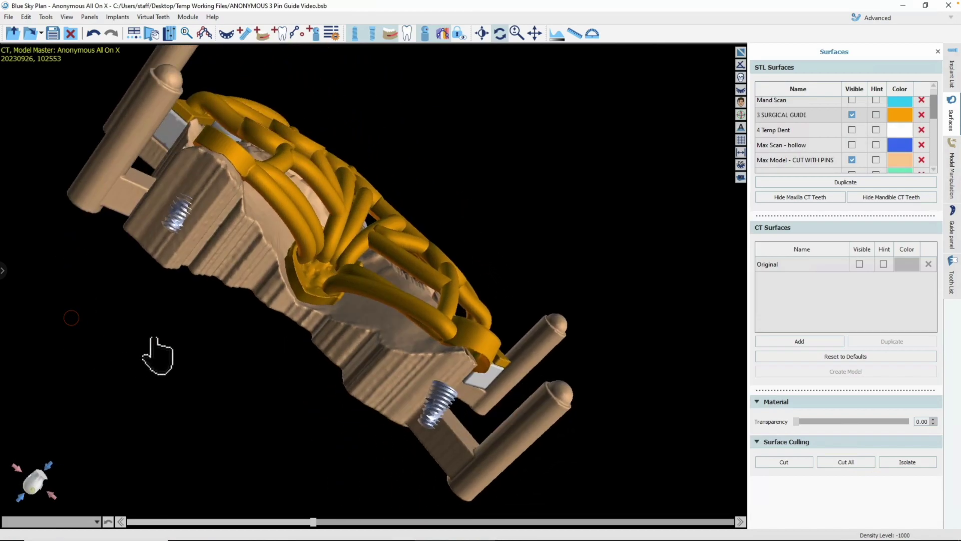
pyautogui.moveTo(332, 247); pyautogui.dragTo(283, 425)
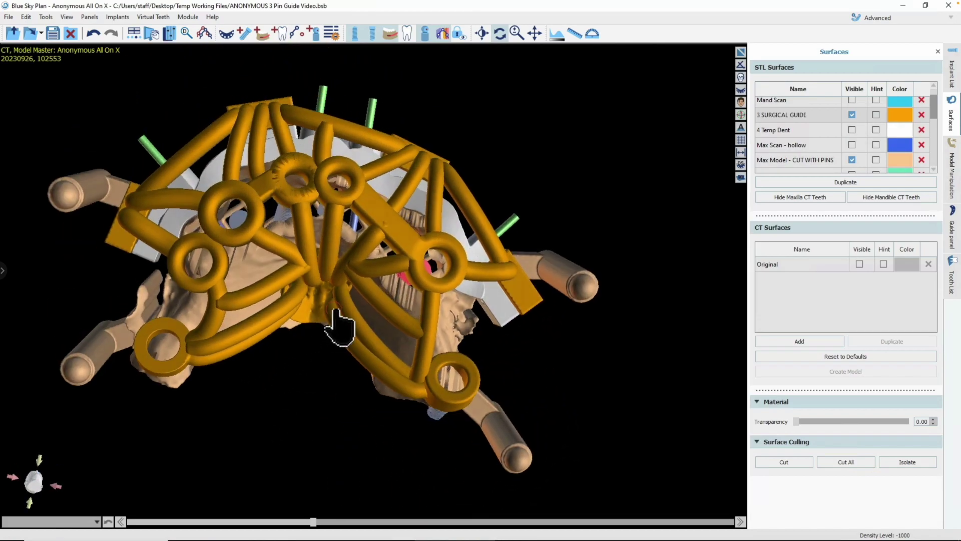
# Hide the 3 SURGICAL GUIDE, show 4 Temp Dent in its place, and view the temporary denture on the foundation guide from the front.
pyautogui.click(894, 131)
pyautogui.click(934, 137)
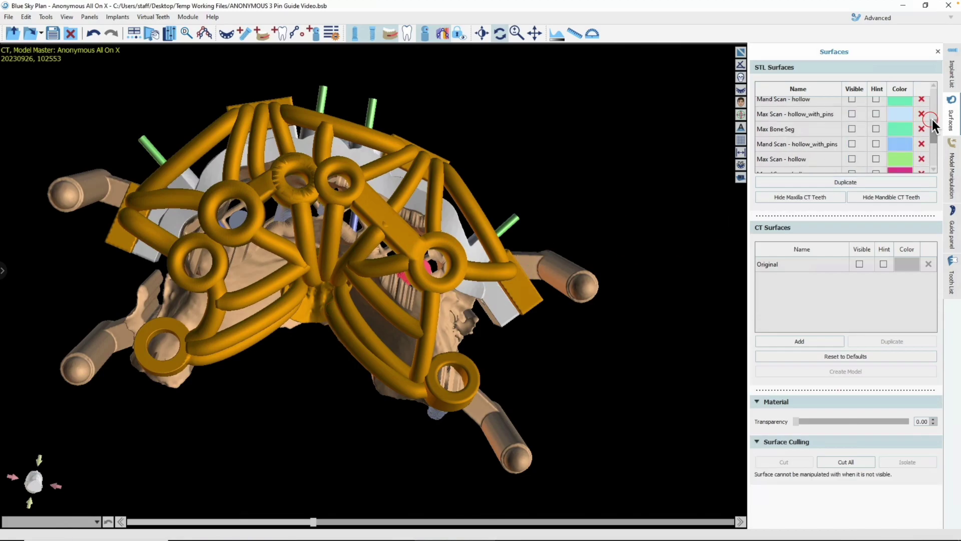
pyautogui.click(928, 105)
pyautogui.moveTo(935, 121)
pyautogui.mouseDown()
pyautogui.moveTo(935, 97)
pyautogui.moveTo(936, 110)
pyautogui.mouseUp()
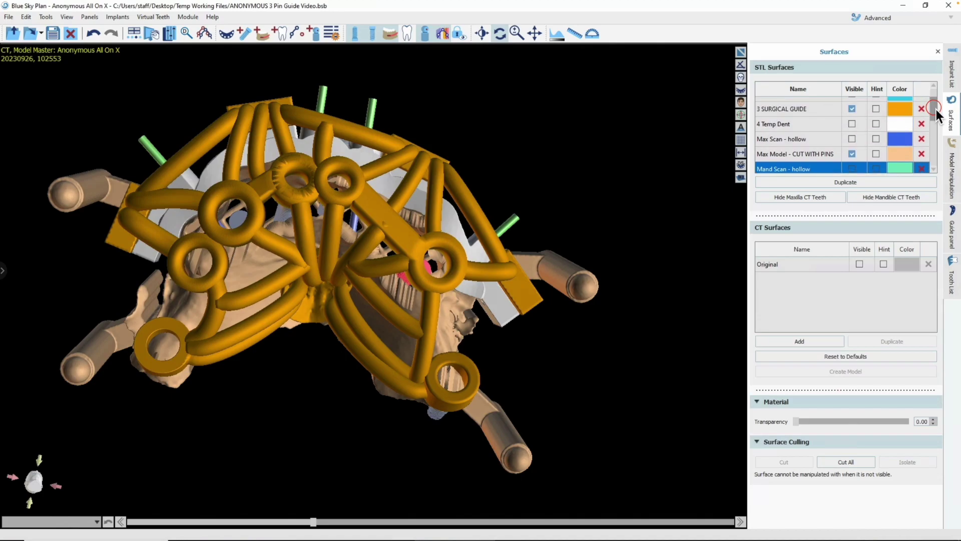
pyautogui.click(852, 108)
pyautogui.click(852, 123)
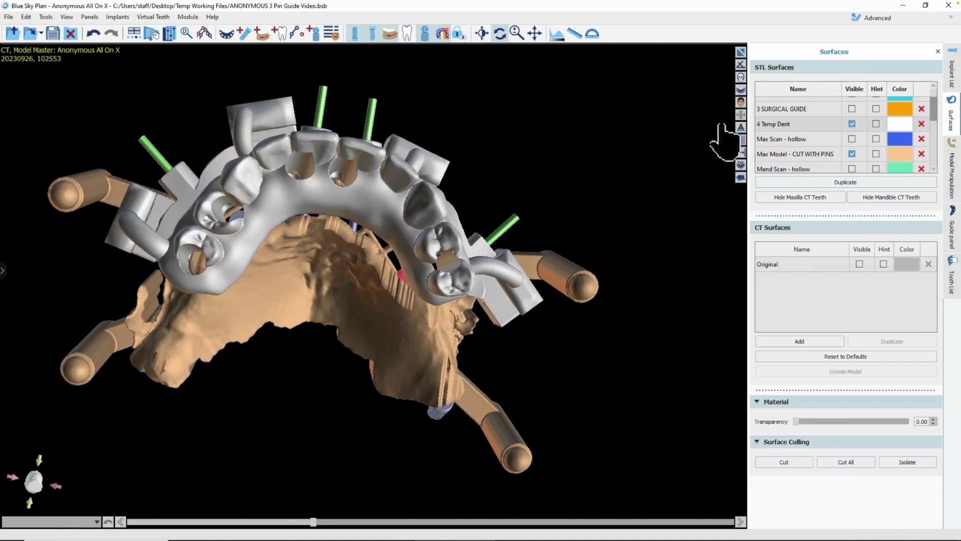
pyautogui.moveTo(411, 96); pyautogui.dragTo(465, 371)
# Show the Mand Scan - hollow_with_pins surface and examine how the temporary denture occludes with the mandibular teeth.
pyautogui.click(934, 150)
pyautogui.click(852, 168)
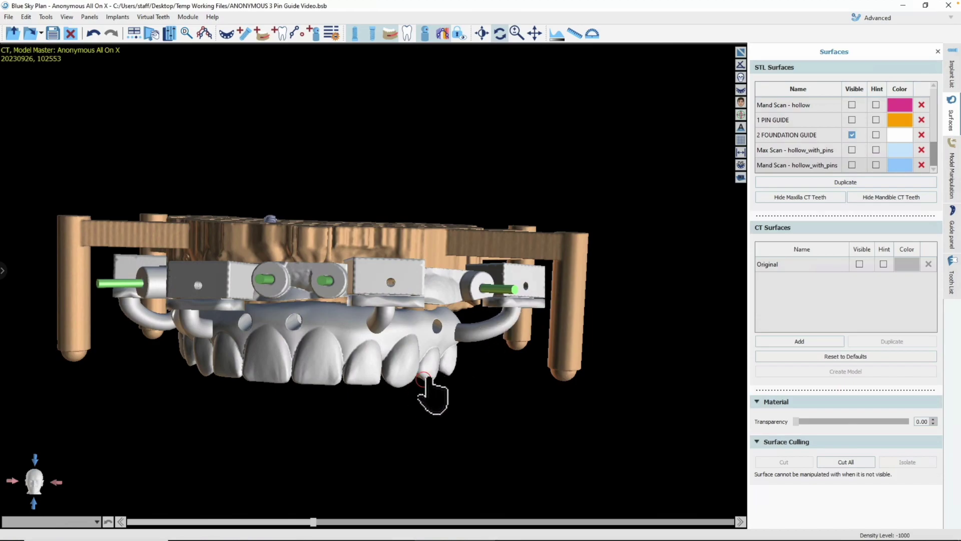
pyautogui.moveTo(423, 383); pyautogui.dragTo(433, 373)
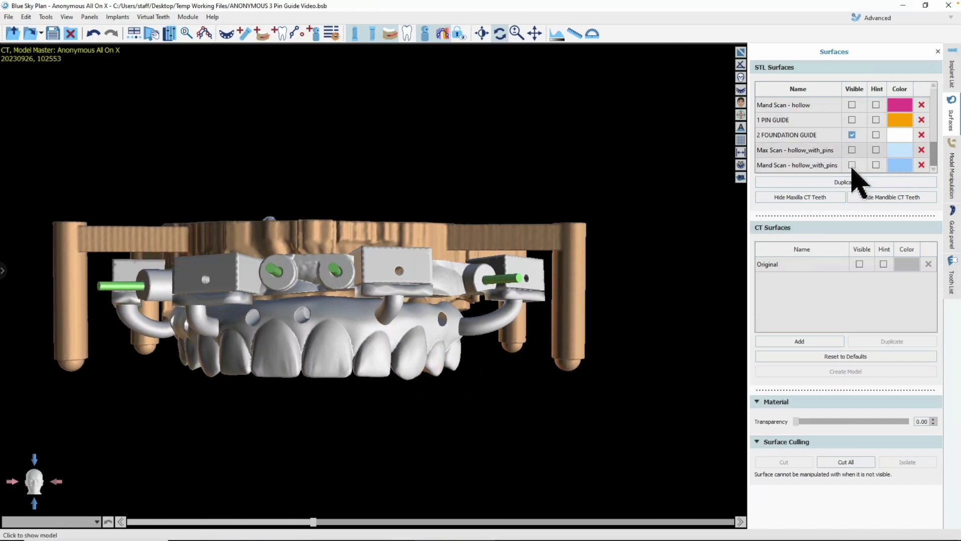
pyautogui.click(853, 164)
pyautogui.moveTo(444, 425); pyautogui.dragTo(552, 325)
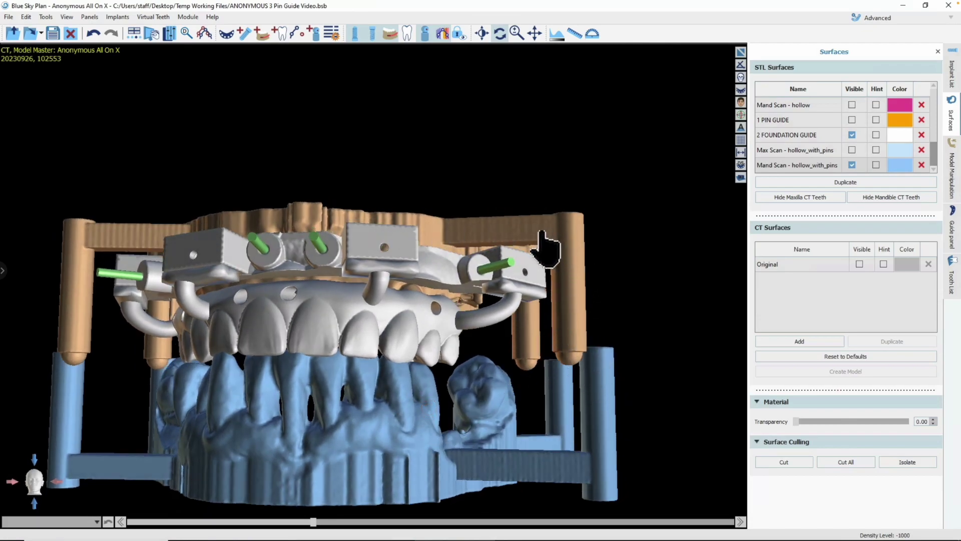
pyautogui.scroll(3, 317, 421)
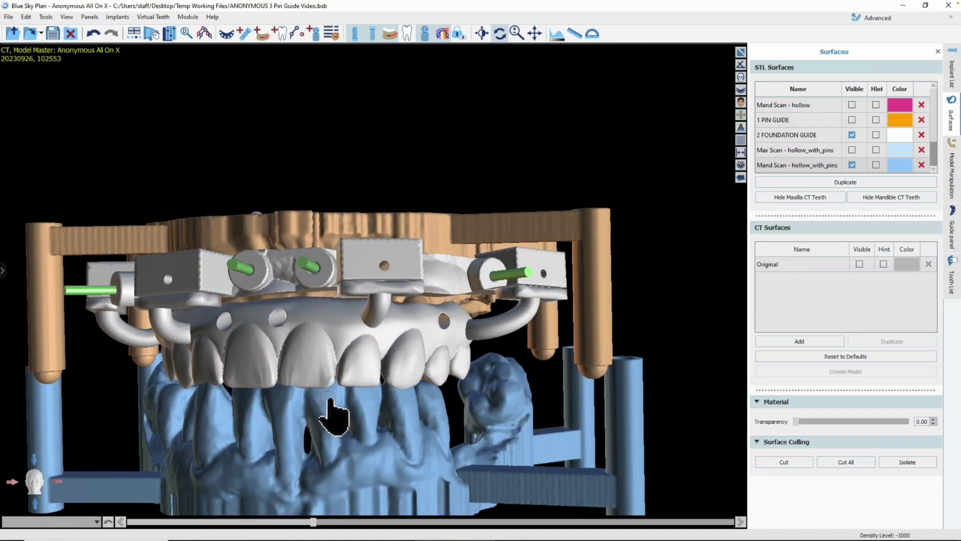
pyautogui.scroll(3, 333, 400)
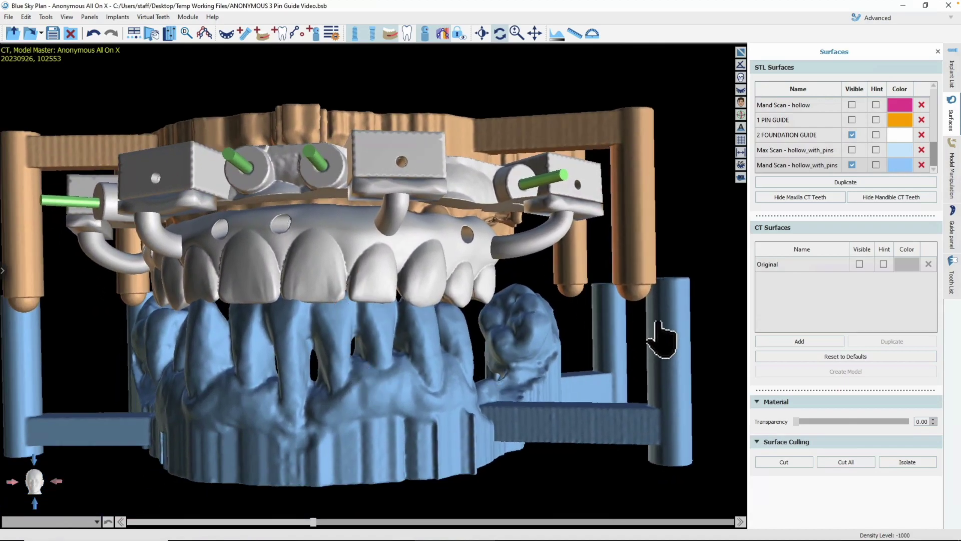
pyautogui.scroll(-3, 439, 401)
pyautogui.moveTo(324, 389); pyautogui.dragTo(288, 220)
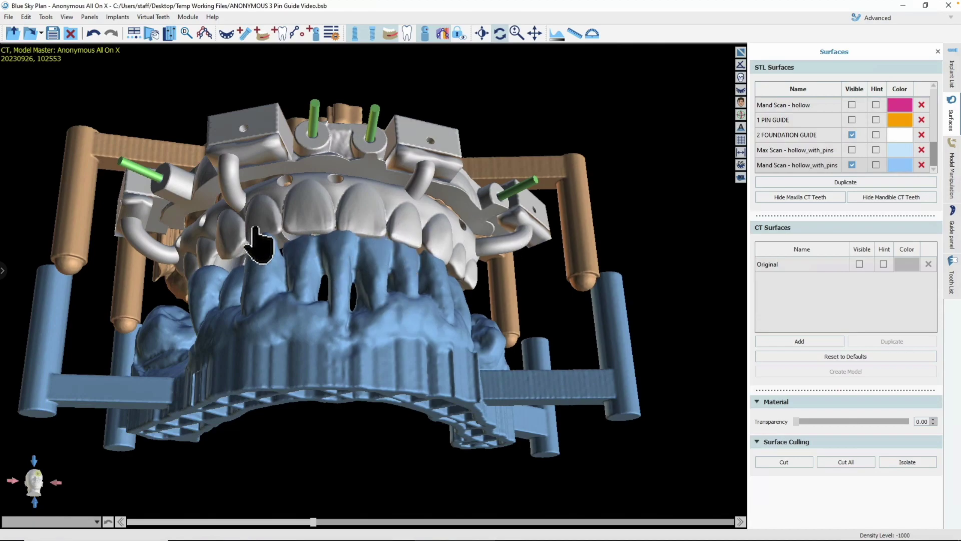
pyautogui.moveTo(414, 284); pyautogui.dragTo(383, 357)
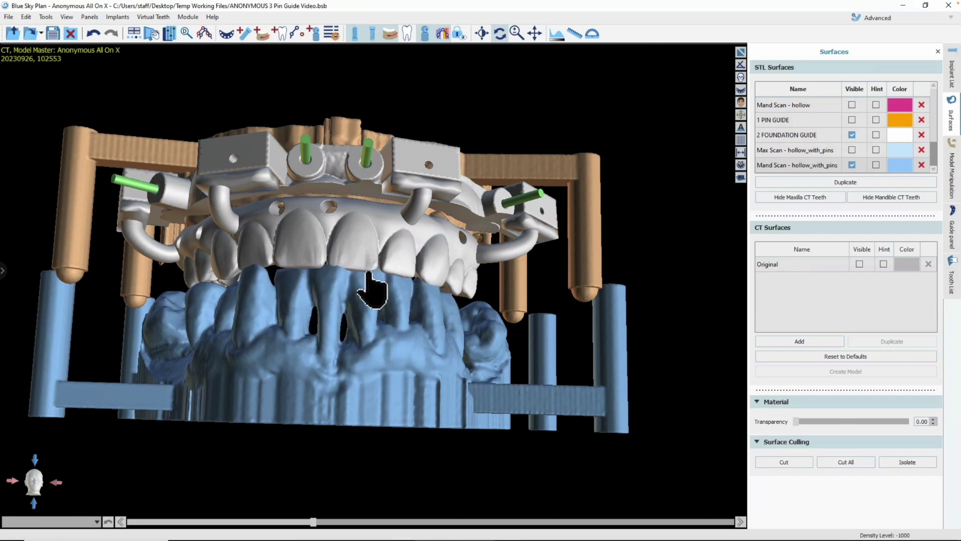
# Check the bite contact between the temporary denture and the mandibular front teeth by tilting the assembled models.
pyautogui.moveTo(350, 325); pyautogui.dragTo(356, 283)
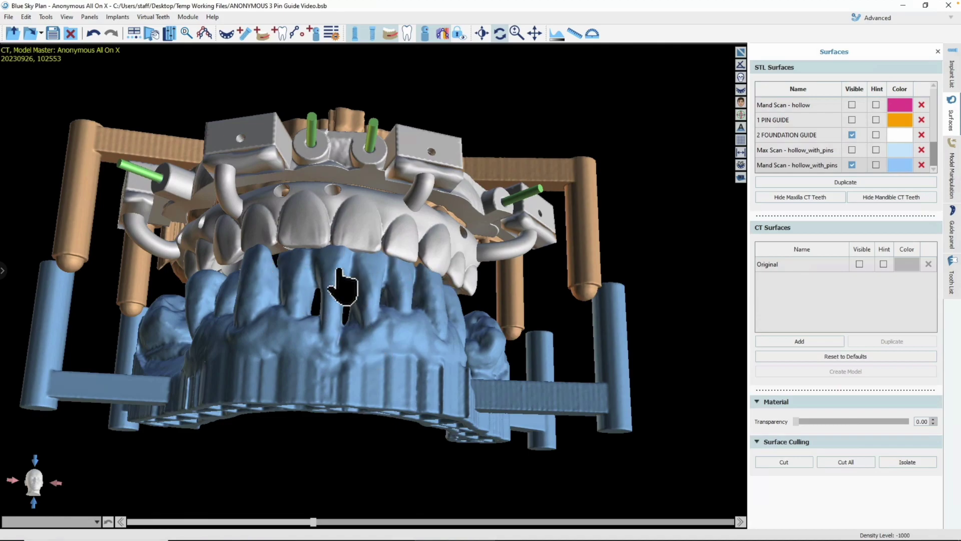
pyautogui.moveTo(346, 301); pyautogui.dragTo(344, 349)
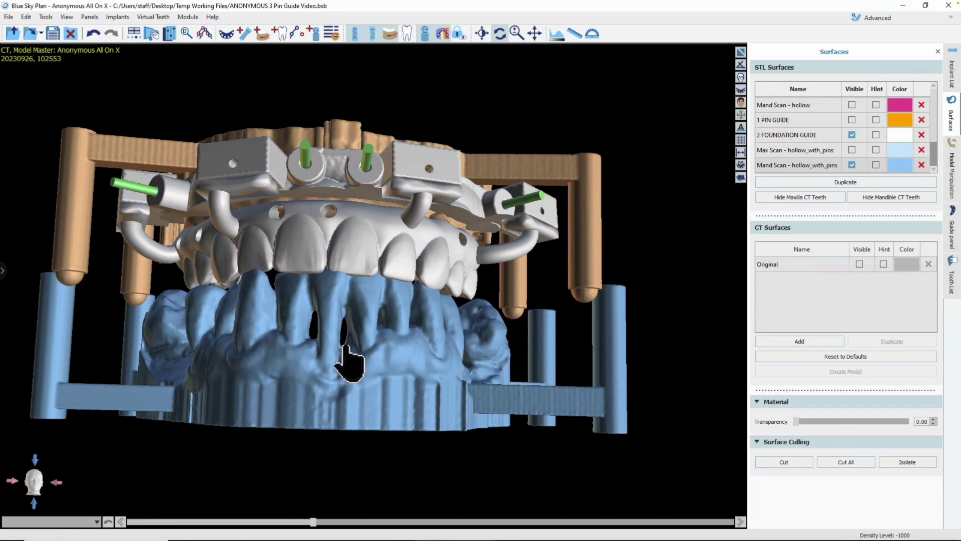
pyautogui.moveTo(257, 324); pyautogui.dragTo(262, 344)
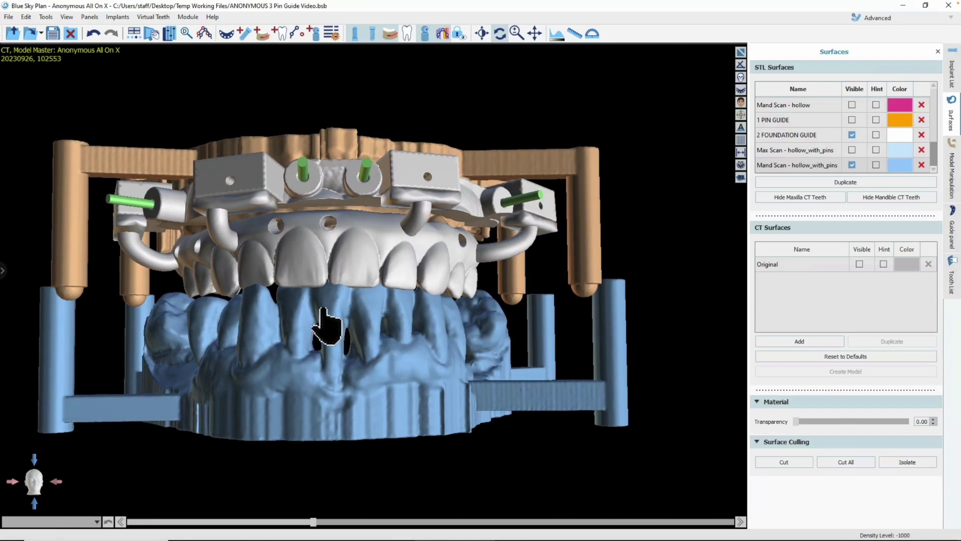
pyautogui.moveTo(354, 346); pyautogui.dragTo(369, 343)
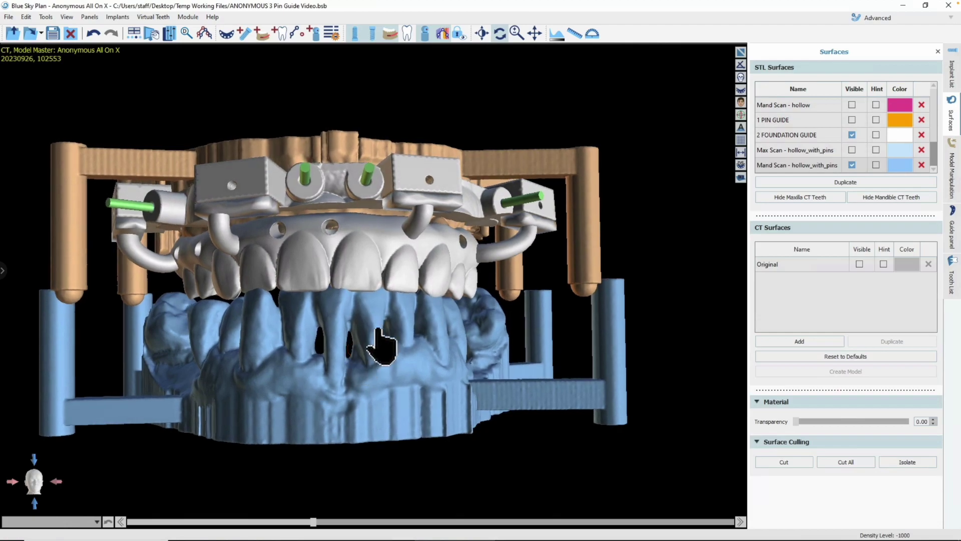
# Examine the whole assembly of maxillary and mandibular pinned models with the temporary denture, including how the corner posts line up.
pyautogui.scroll(-3, 357, 330)
pyautogui.moveTo(383, 353)
pyautogui.mouseDown()
pyautogui.moveTo(391, 371)
pyautogui.moveTo(379, 372)
pyautogui.mouseUp()
pyautogui.click(926, 151)
pyautogui.click(854, 168)
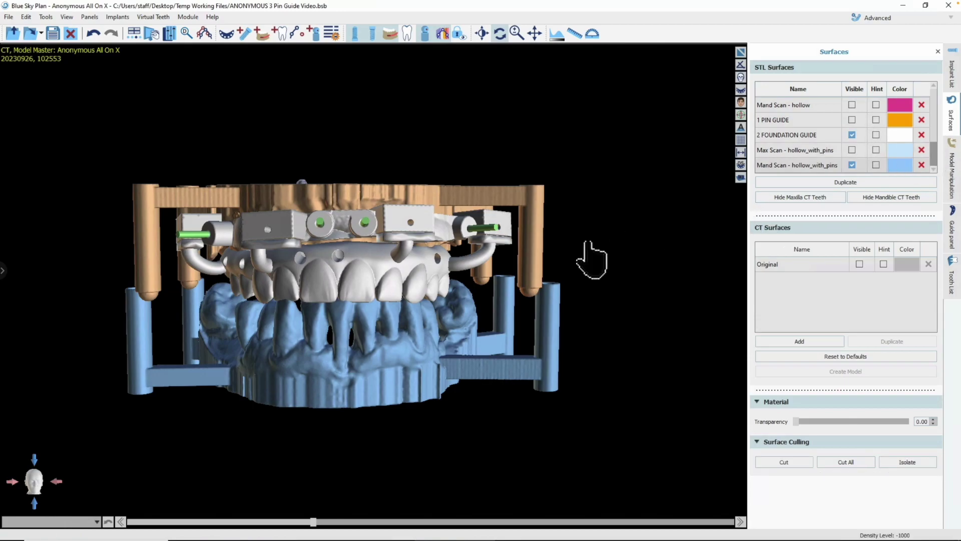
pyautogui.moveTo(355, 350); pyautogui.dragTo(321, 341)
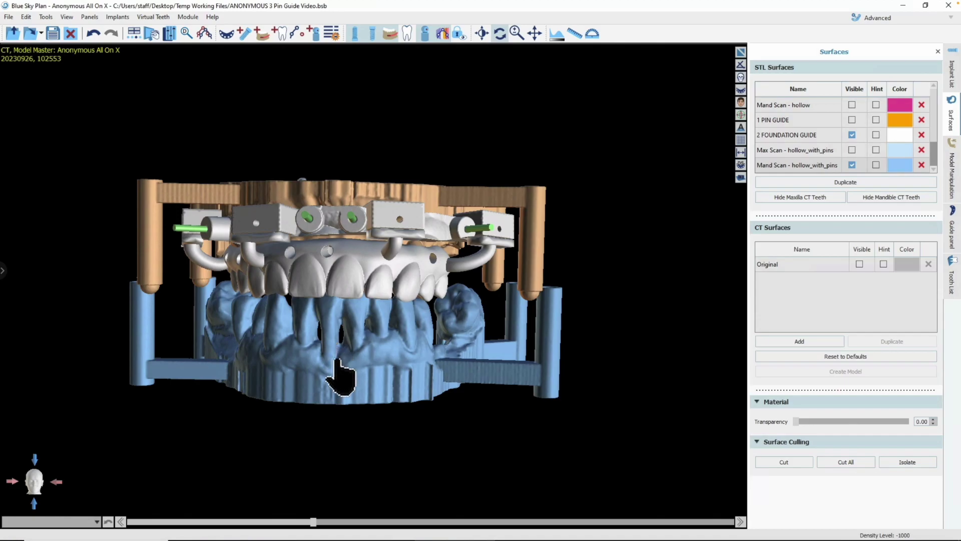
pyautogui.moveTo(305, 344); pyautogui.dragTo(353, 398)
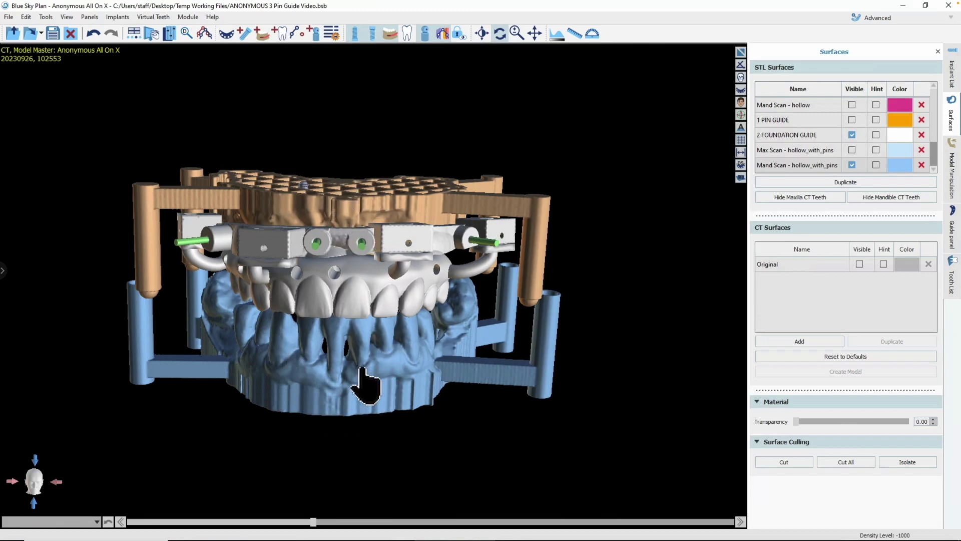
pyautogui.moveTo(405, 318); pyautogui.dragTo(344, 435)
pyautogui.moveTo(933, 149)
pyautogui.mouseDown()
pyautogui.moveTo(933, 138)
pyautogui.moveTo(933, 154)
pyautogui.mouseUp()
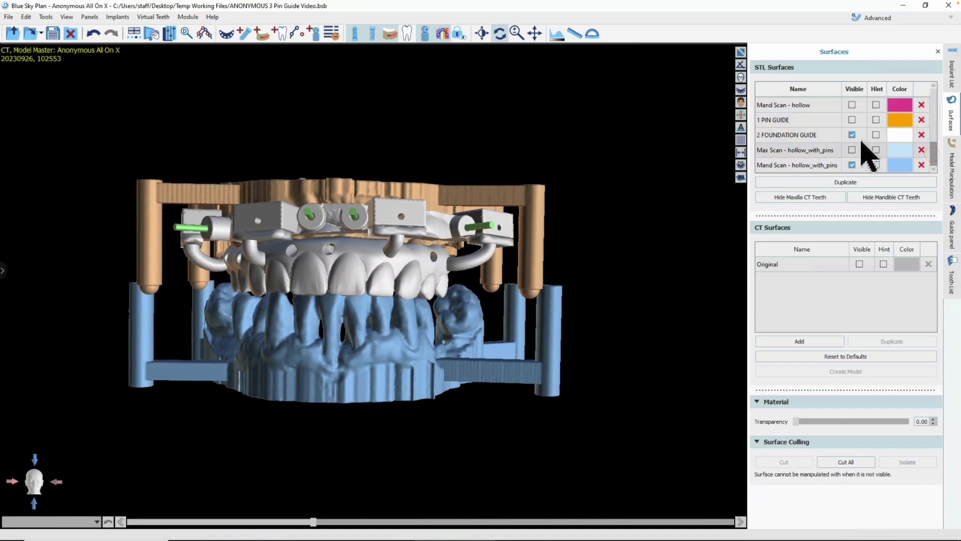
# Hide Mand Scan - hollow_with_pins, show 3 SURGICAL GUIDE together with the temporary denture, and view both from below.
pyautogui.click(812, 136)
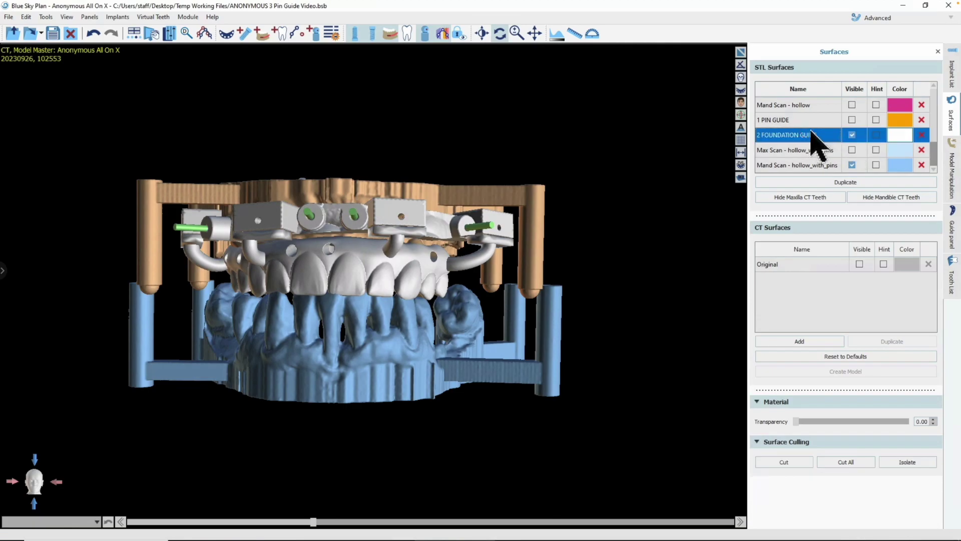
pyautogui.click(852, 165)
pyautogui.click(853, 164)
pyautogui.moveTo(446, 361); pyautogui.dragTo(403, 223)
pyautogui.scroll(3, 837, 129)
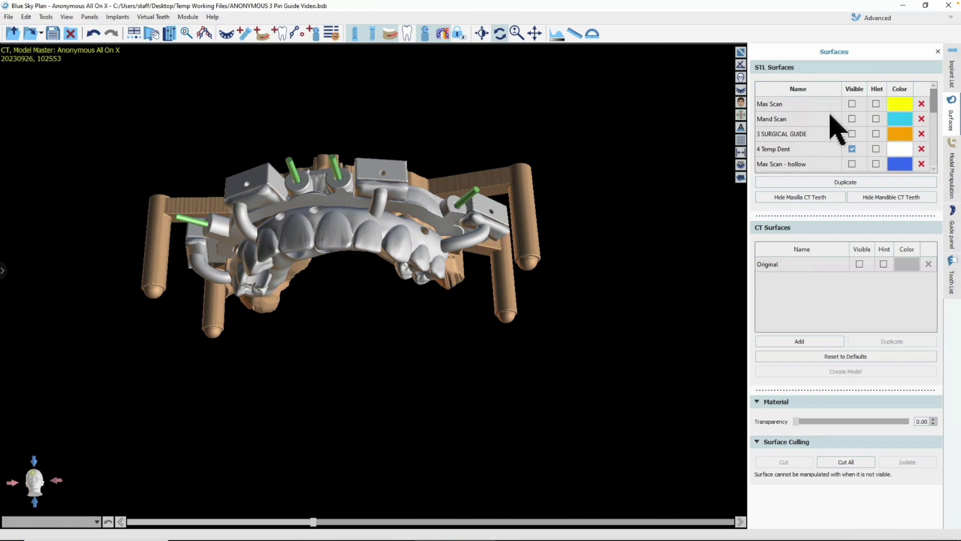
pyautogui.click(853, 134)
pyautogui.moveTo(401, 279); pyautogui.dragTo(439, 179)
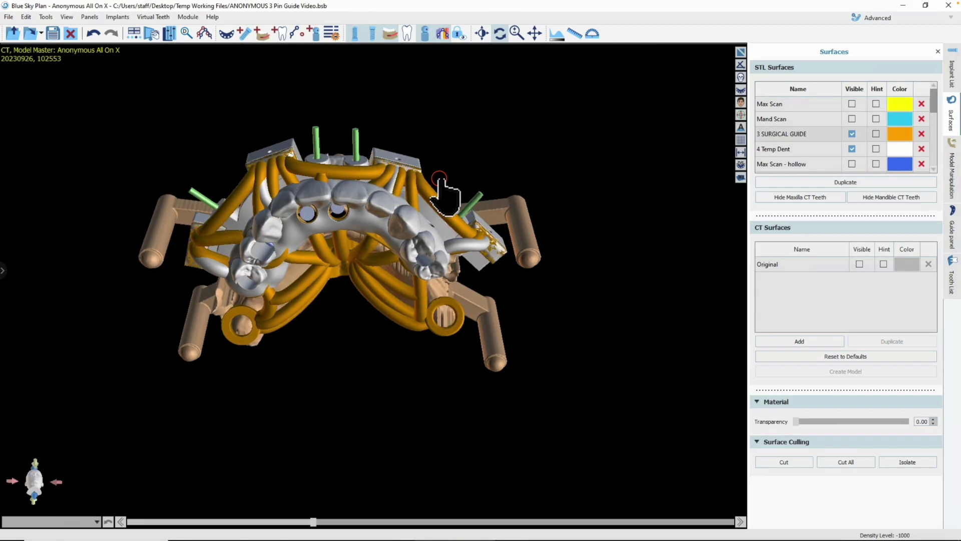
# Return to the multi-view layout, enlarge the panoramic image, and examine the implants and bone through the axial and cross-sectional slices.
pyautogui.click(741, 52)
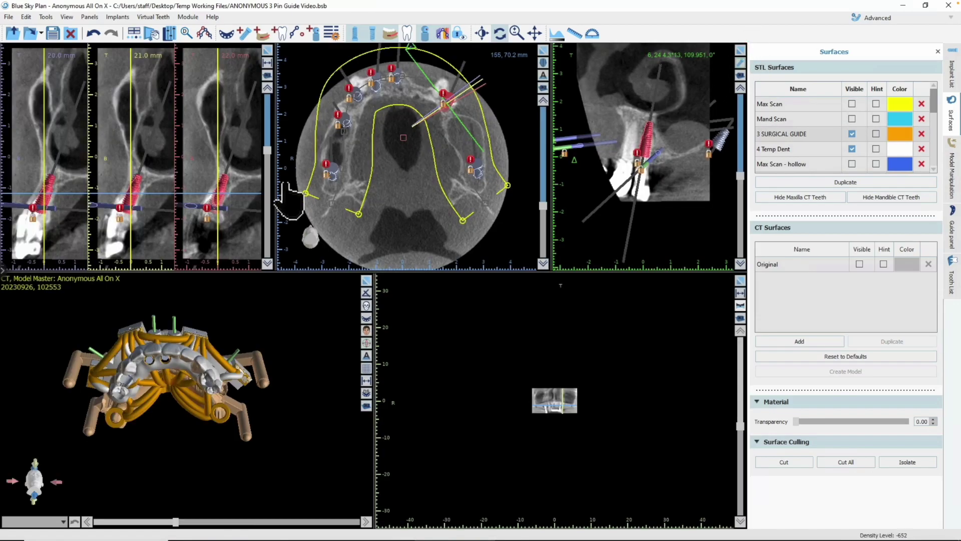
pyautogui.moveTo(521, 370); pyautogui.dragTo(553, 132, button='right')
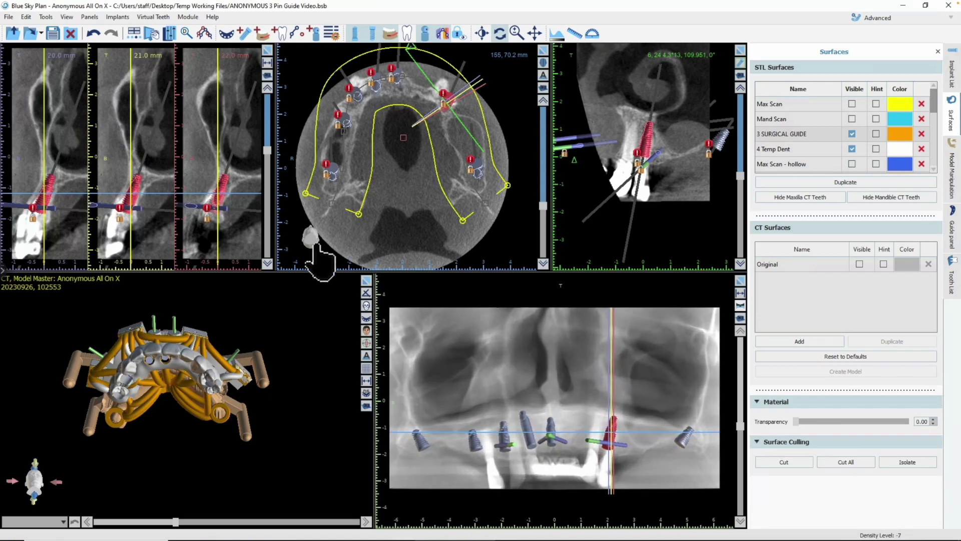
pyautogui.scroll(-5, 390, 150)
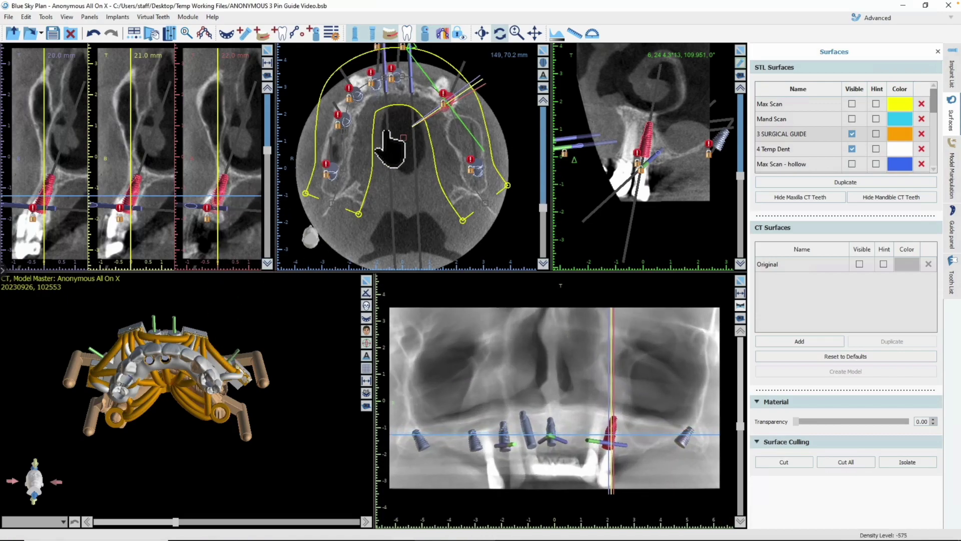
pyautogui.scroll(-6, 189, 210)
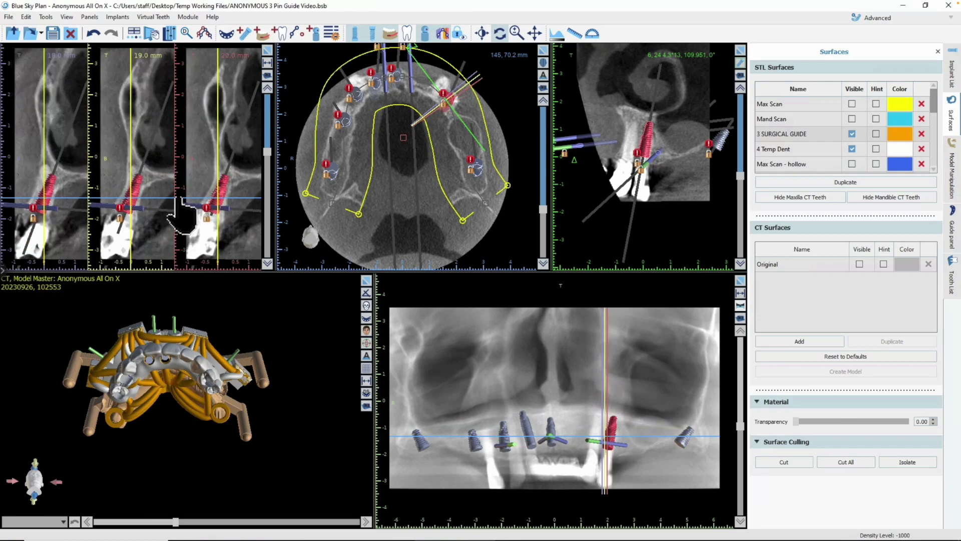
pyautogui.scroll(16, 190, 211)
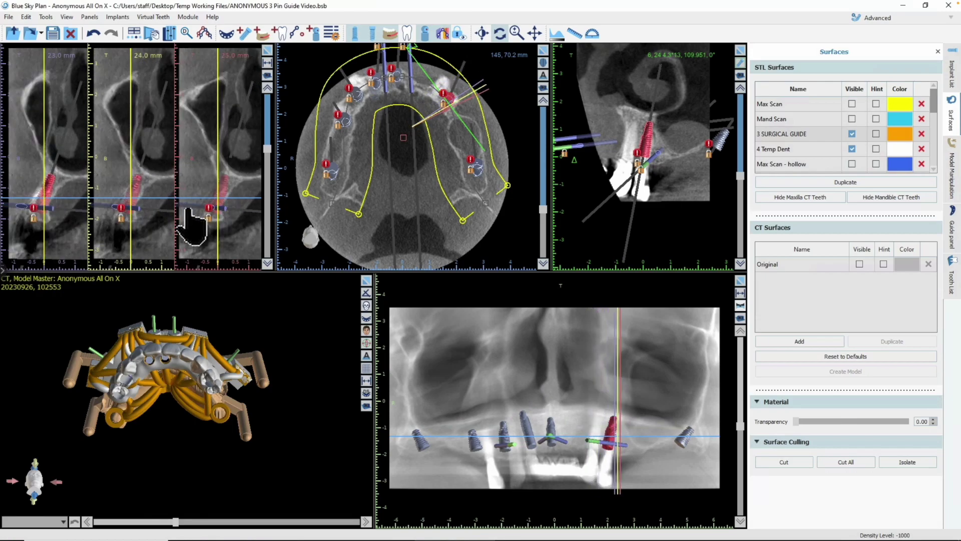
pyautogui.scroll(14, 191, 228)
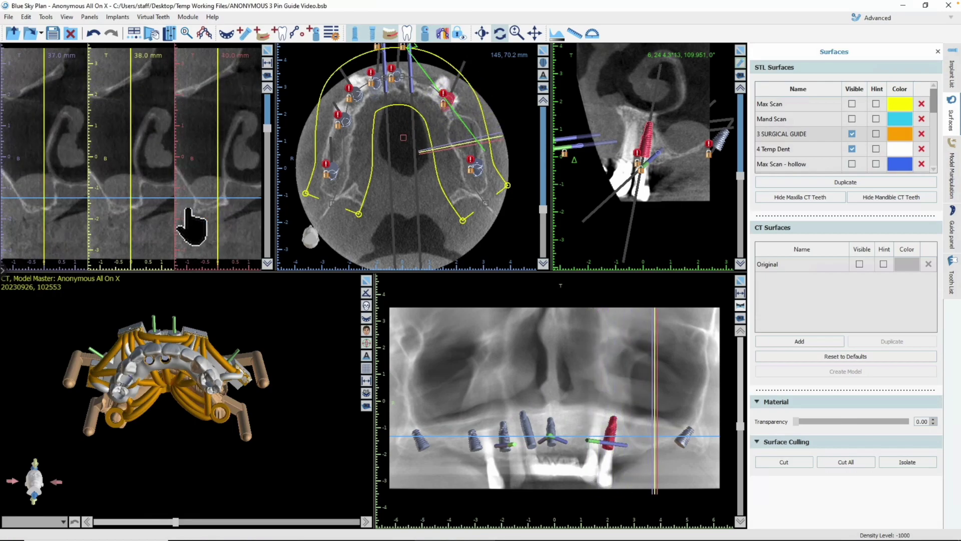
pyautogui.scroll(-2, 190, 228)
pyautogui.scroll(3, 257, 403)
# Turn the 3D model to show the posterior guide rings behind the temporary denture and maximize the 3D view.
pyautogui.moveTo(183, 439); pyautogui.dragTo(268, 396)
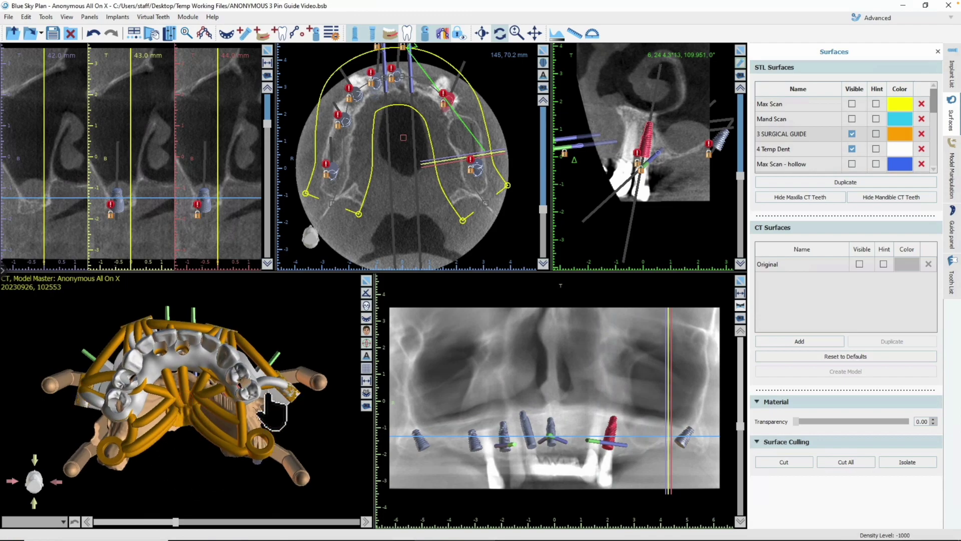
pyautogui.click(368, 281)
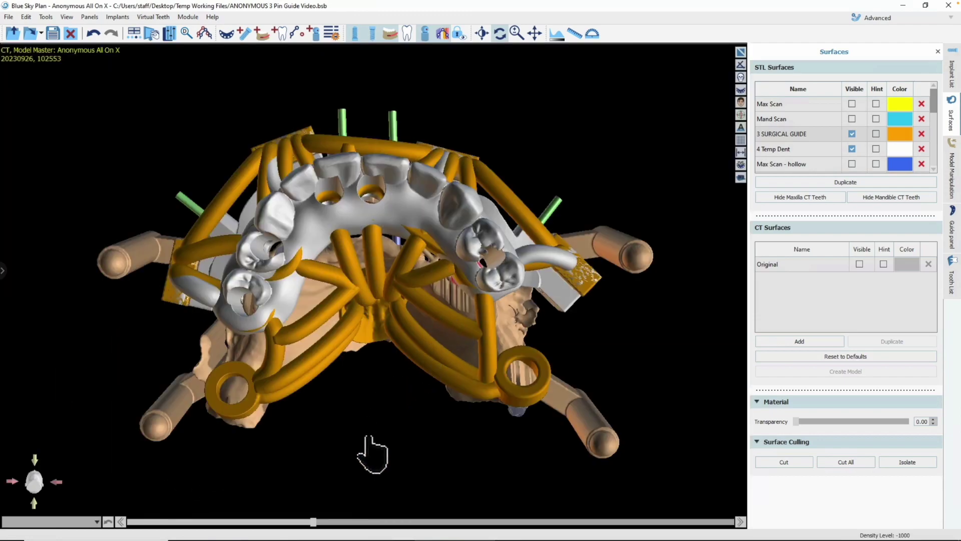